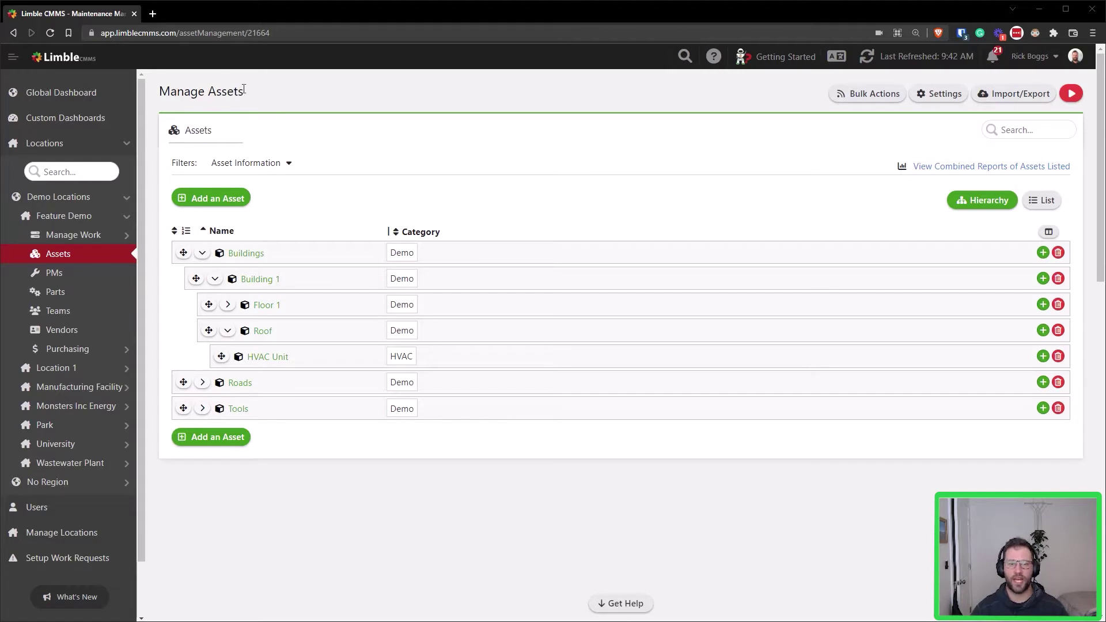
- Open Bulk Actions > Update Assets and download the List of Assets spreadsheet
click(868, 95)
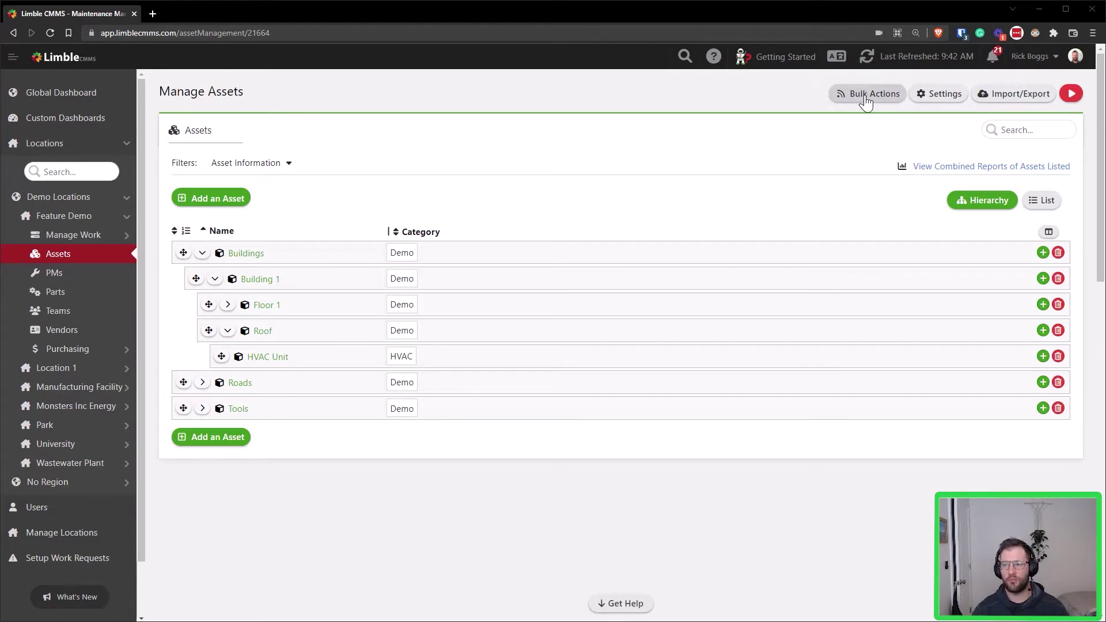
click(866, 99)
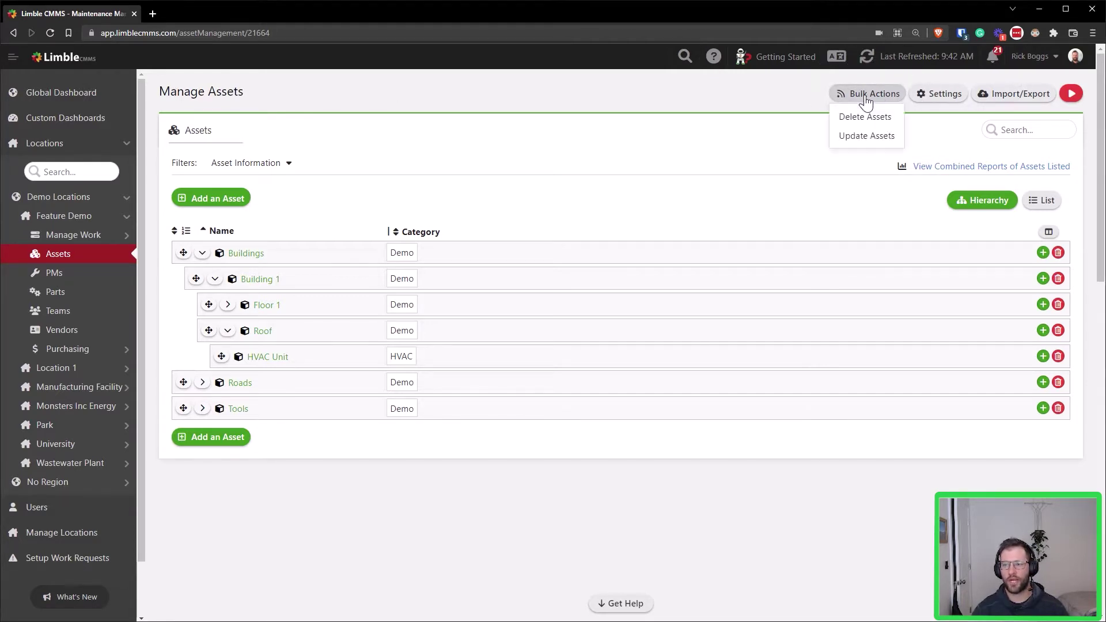
click(866, 138)
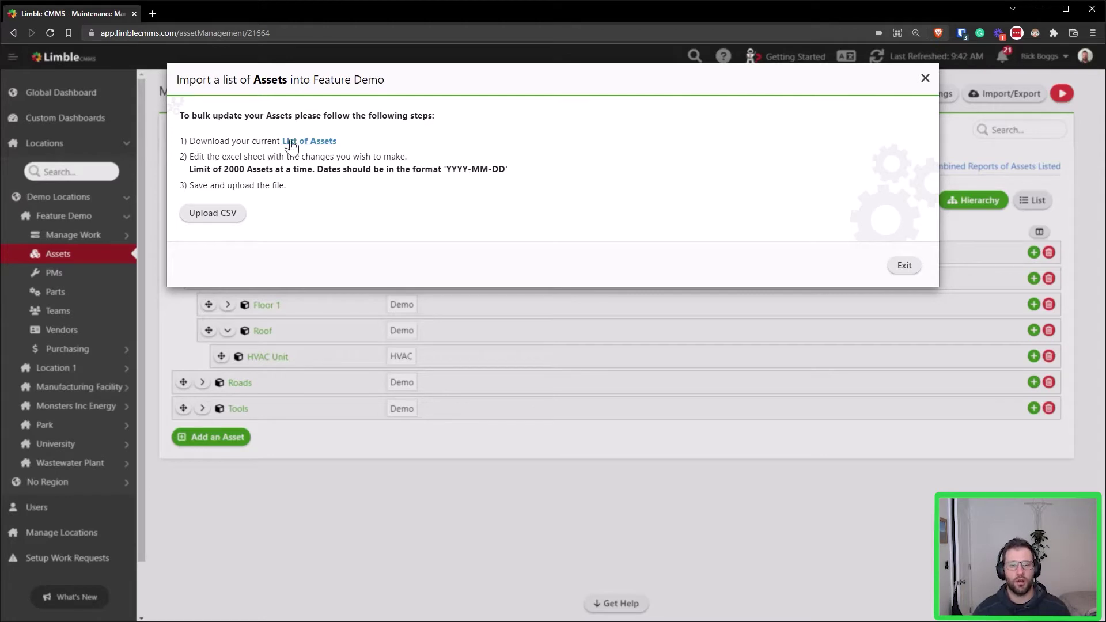
click(311, 144)
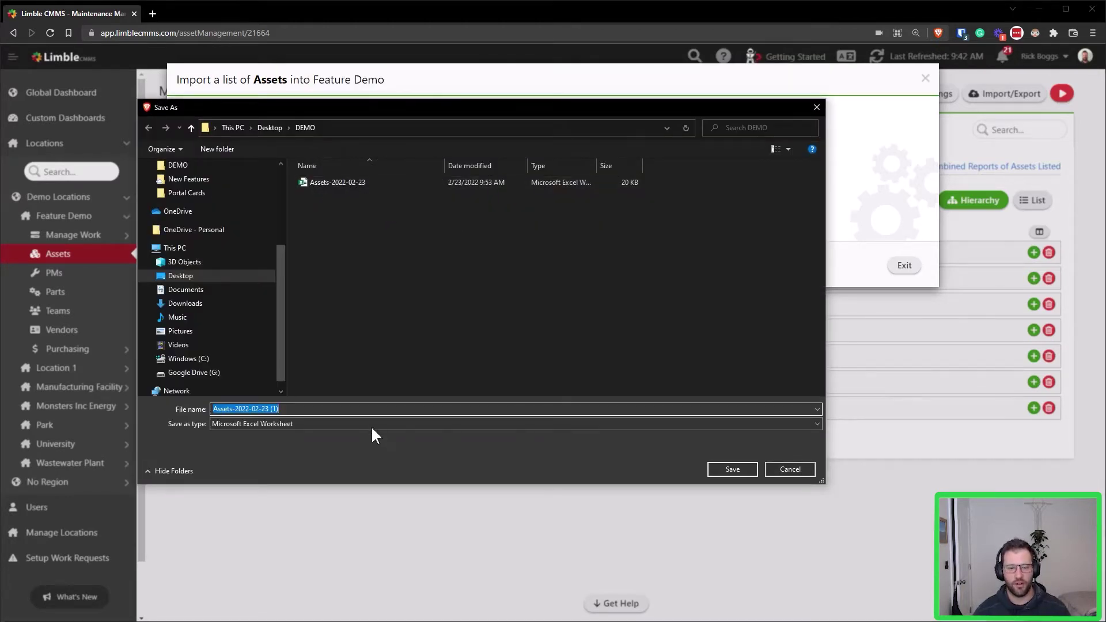
- Save the asset list to DEMO as 'Assets-2022-02-23 Backup' and open it in Excel
click(291, 409)
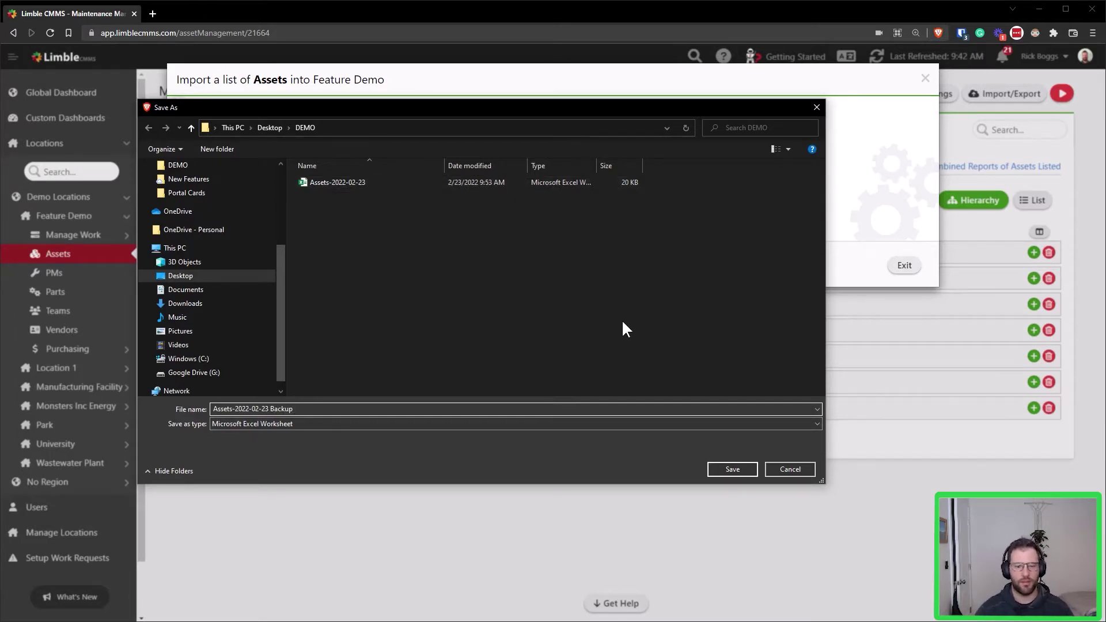
click(730, 469)
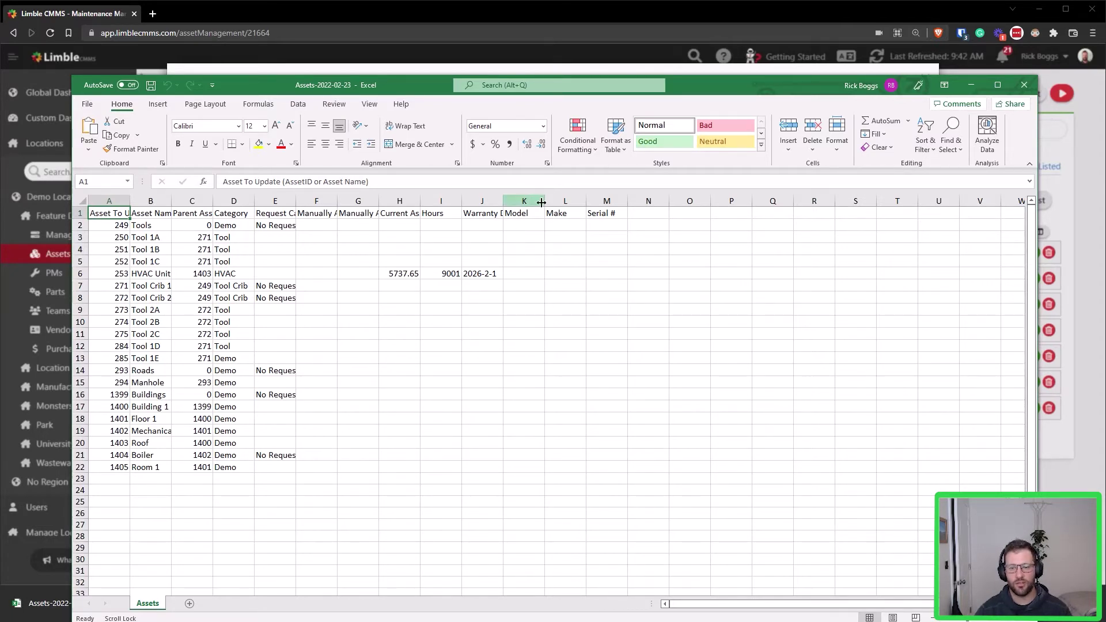
click(608, 201)
- Delete the extra columns, keeping Asset ID, Asset Name, Parent Asset, Model and Make
drag(487, 201, 246, 202)
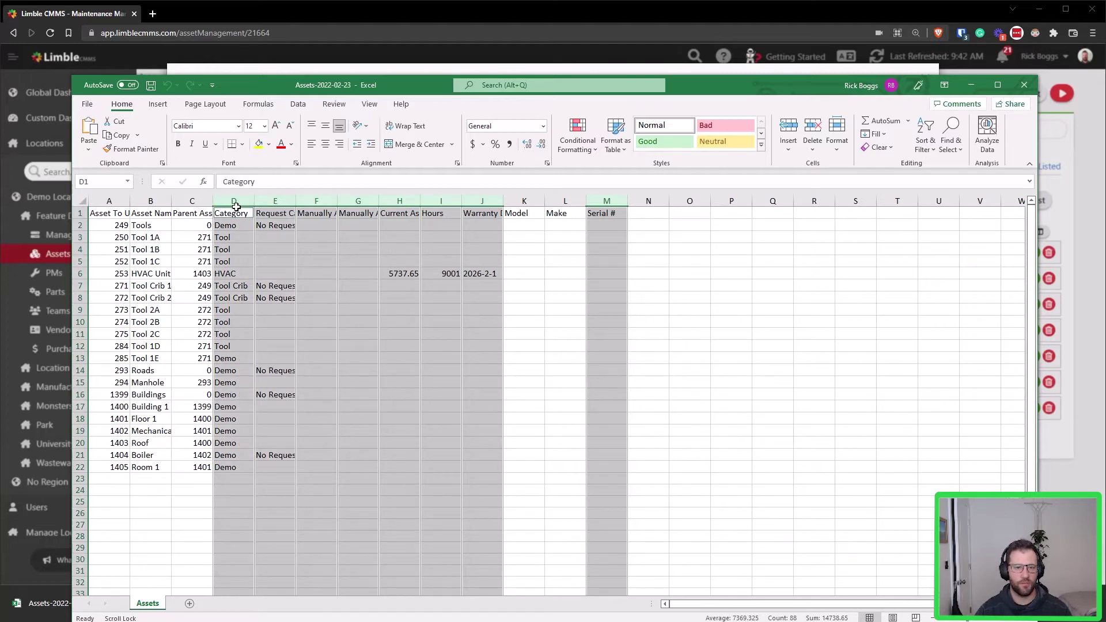
right_click(239, 203)
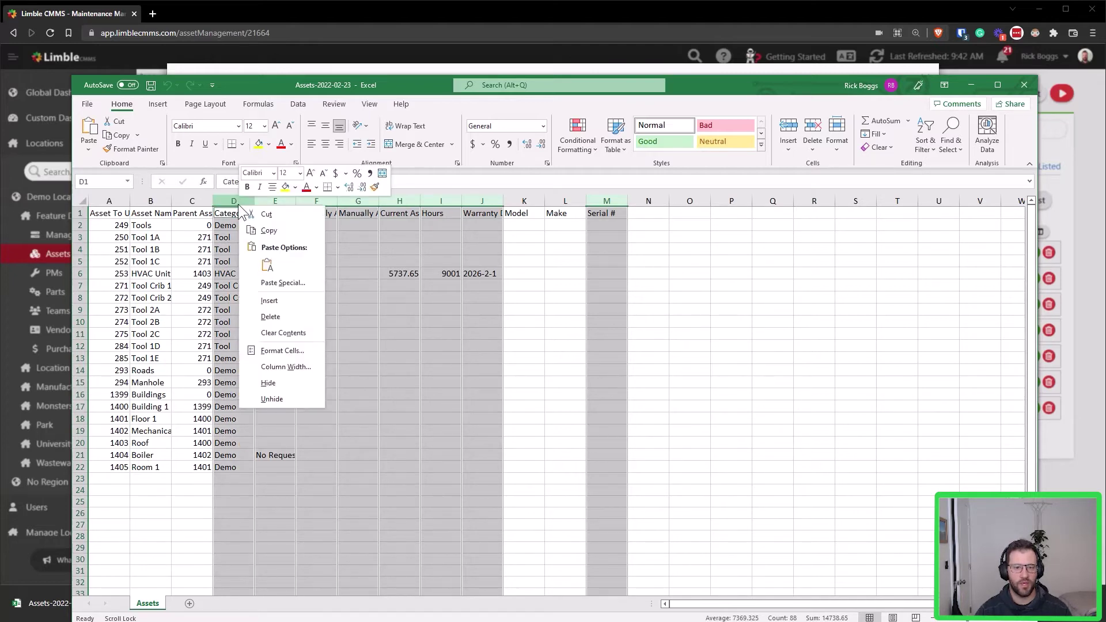
click(270, 316)
click(234, 285)
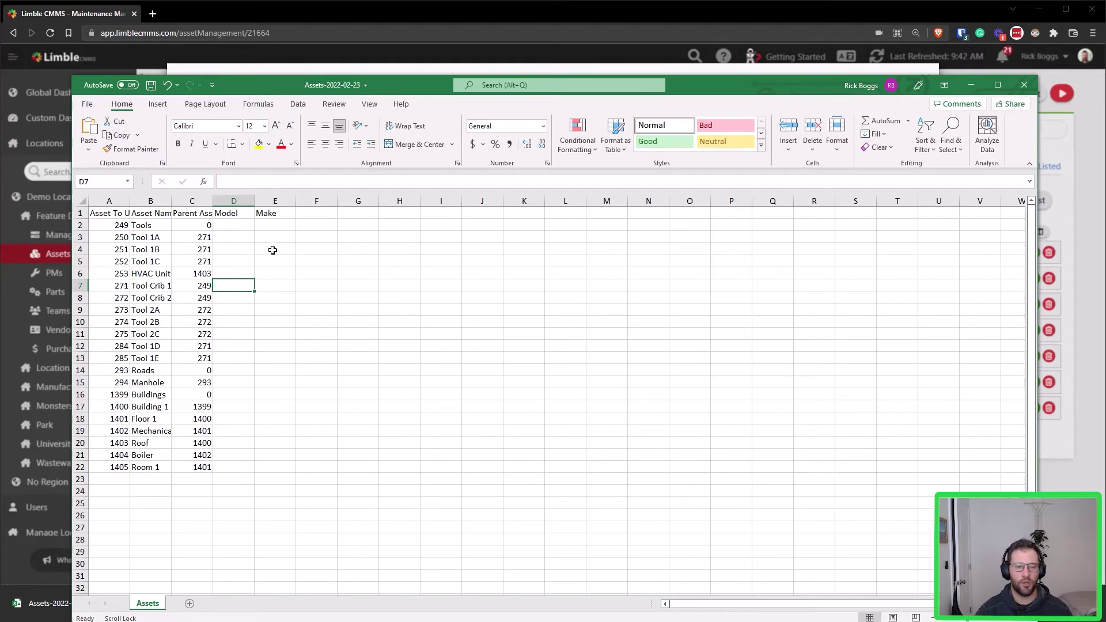
drag(233, 227, 266, 464)
drag(251, 275, 251, 286)
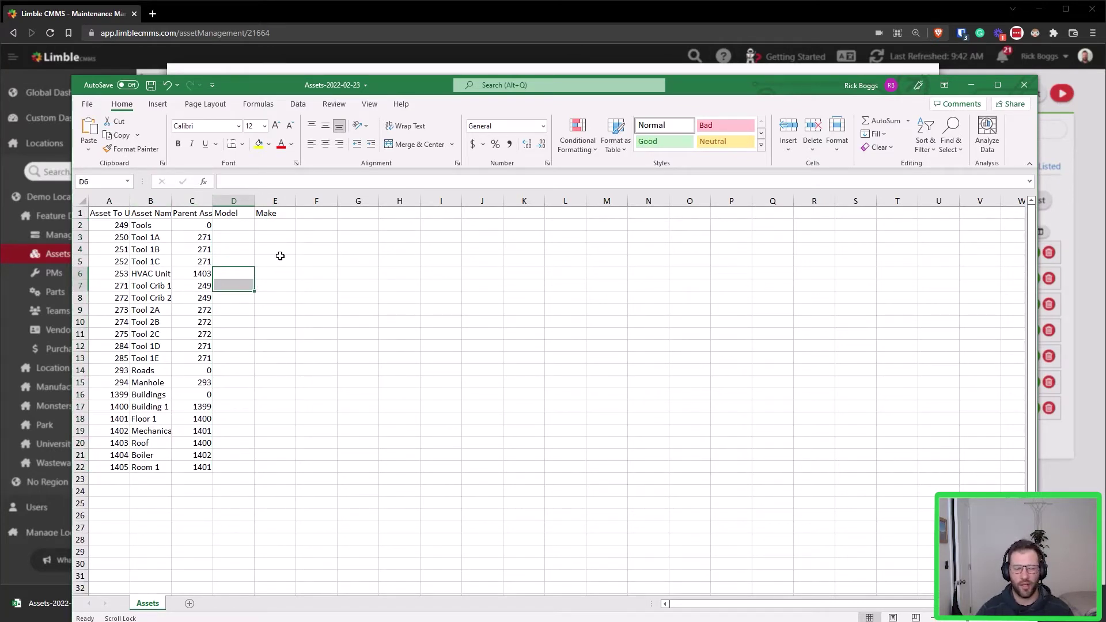
click(386, 288)
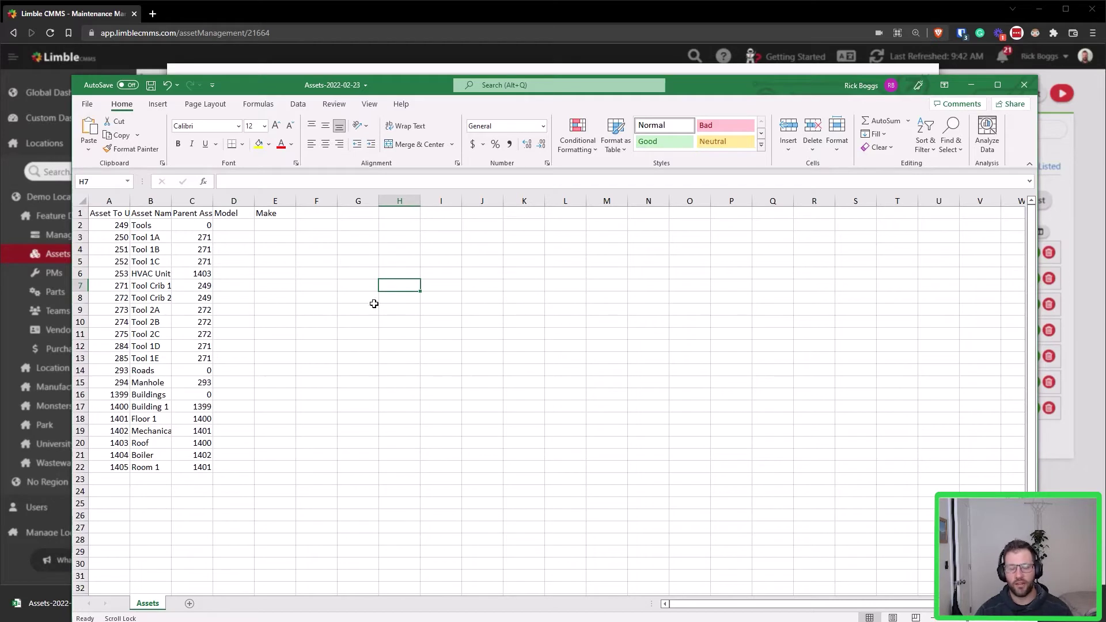
click(324, 308)
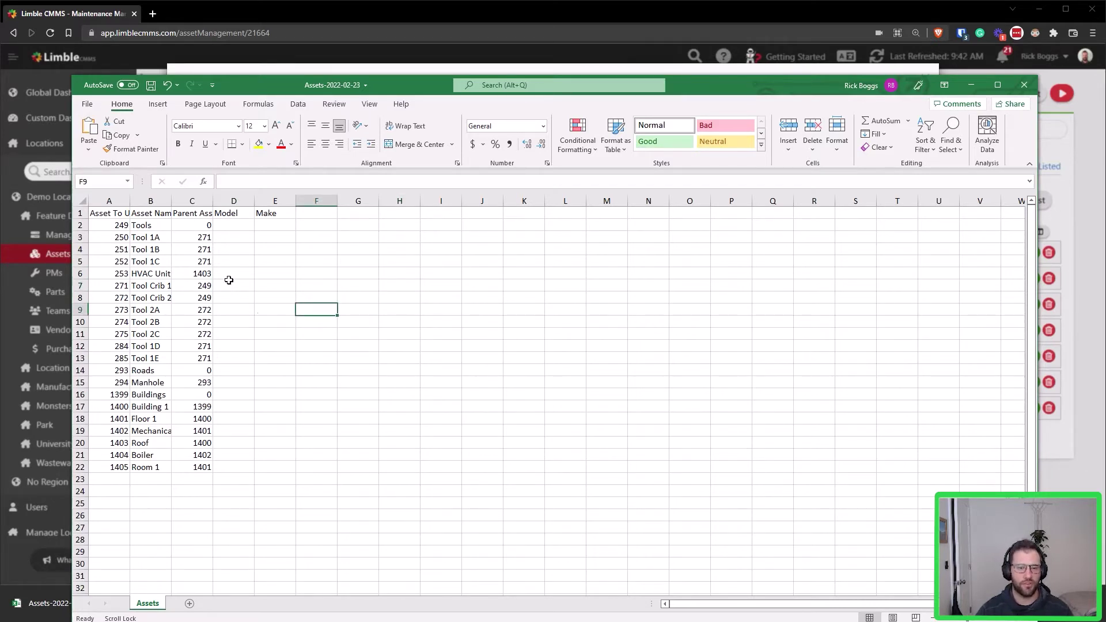
double_click(131, 201)
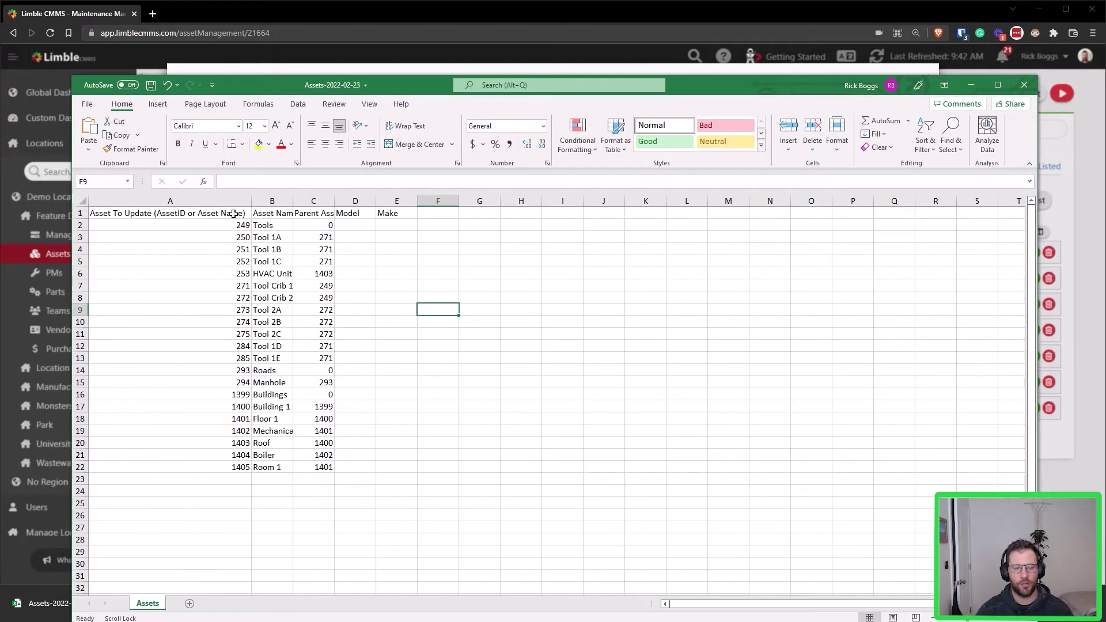
drag(234, 213, 228, 468)
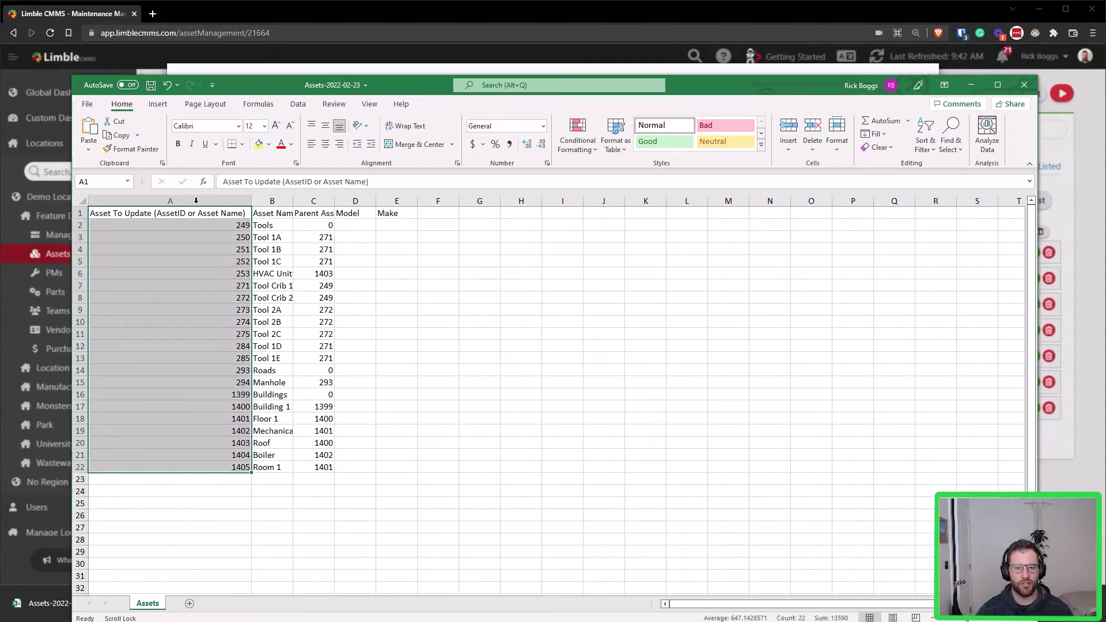
click(243, 299)
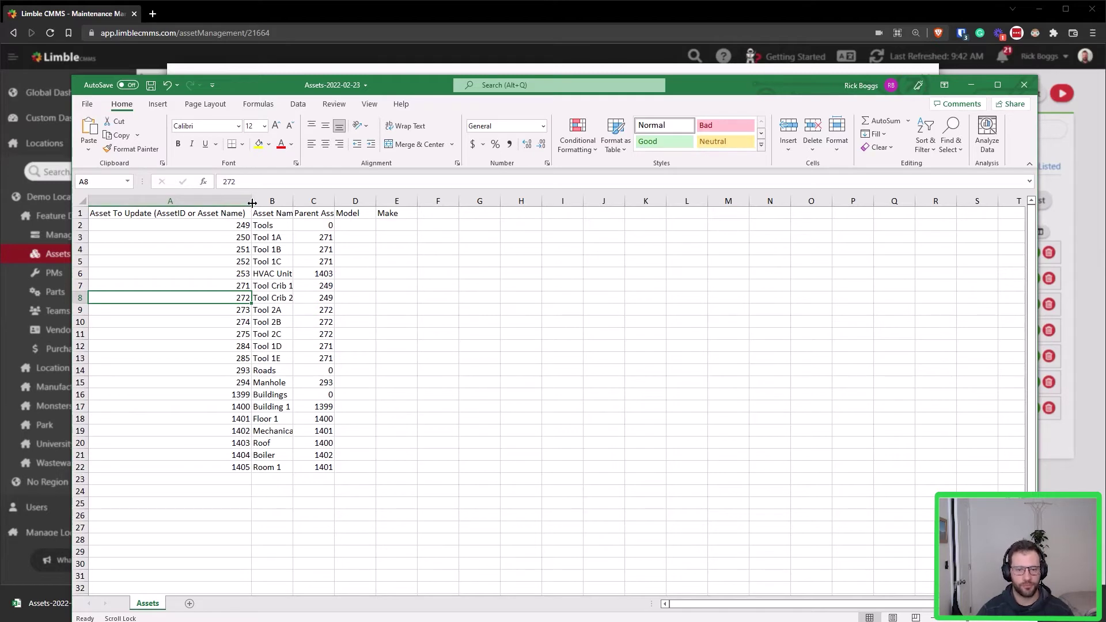
drag(251, 201, 133, 203)
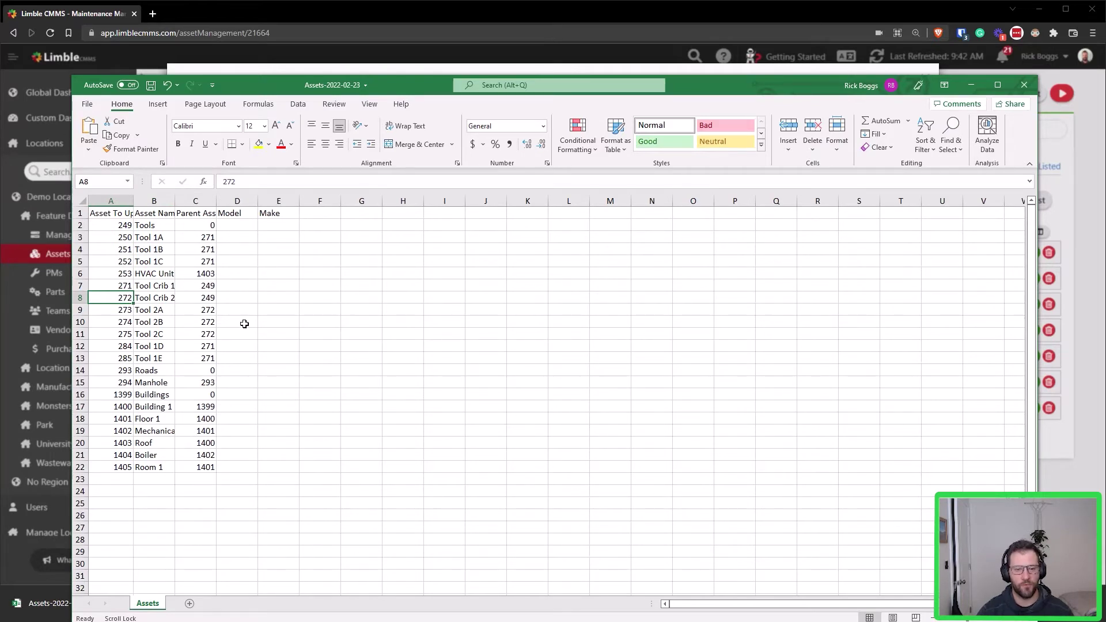
- Enter Model 'Test' and Make 'Option 1' for the first asset and extend them down the tool rows
click(242, 228)
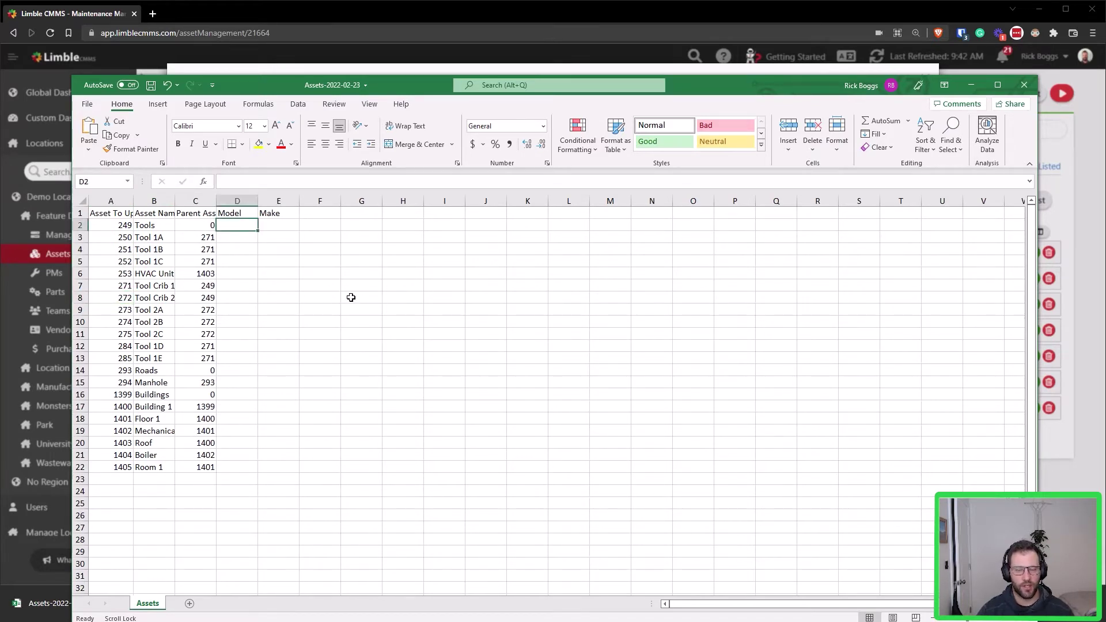
text(Test)
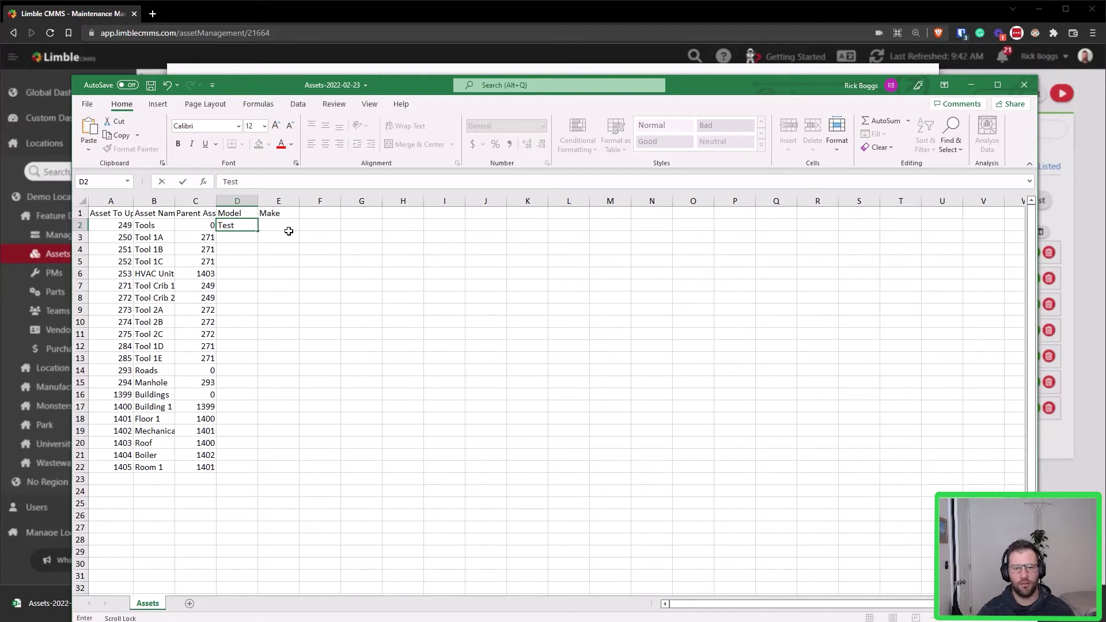
click(288, 227)
text(O)
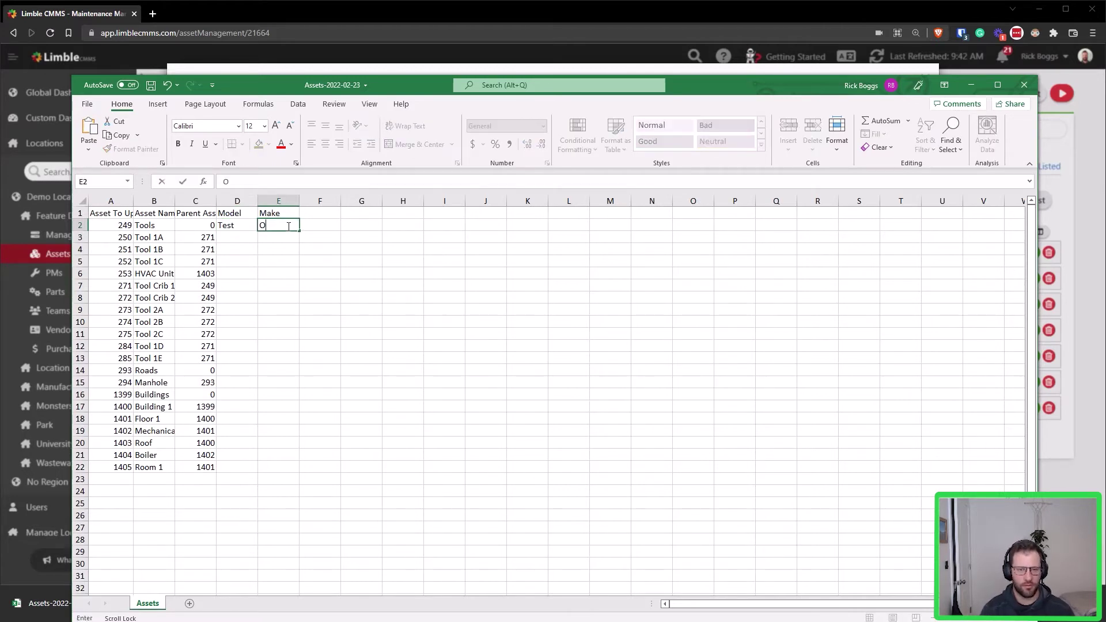
text(ption 1)
key(Return)
click(241, 228)
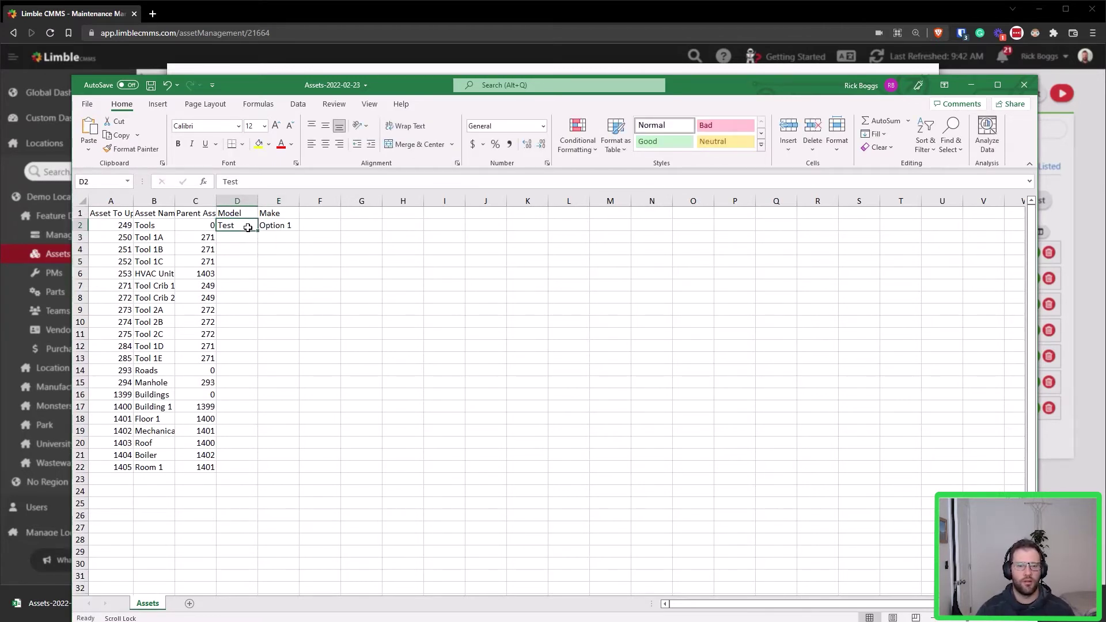
drag(242, 228, 291, 367)
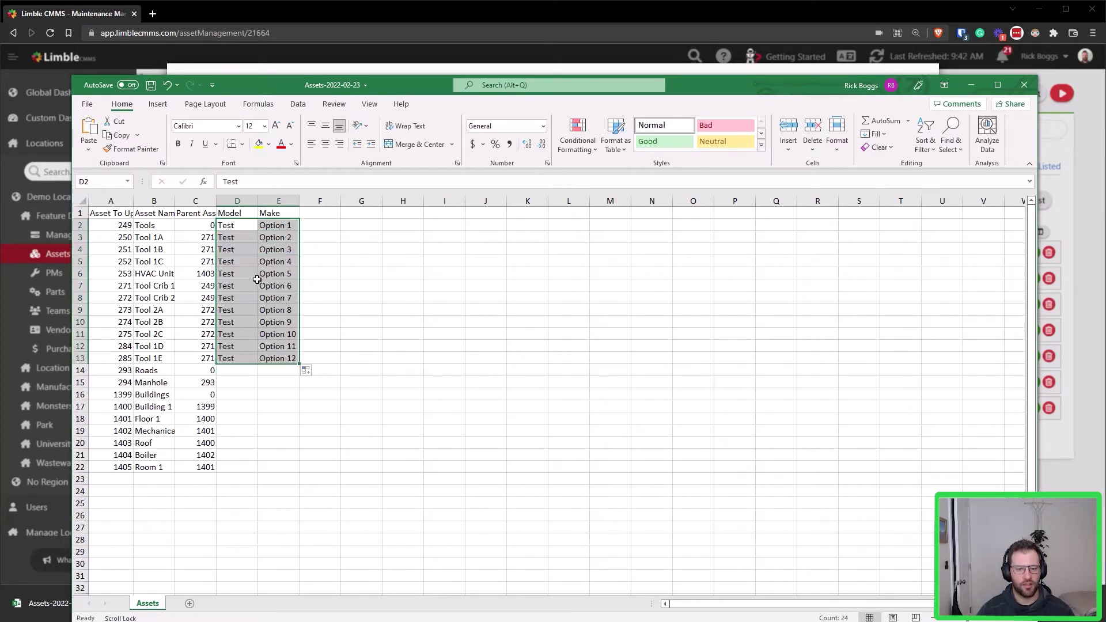
click(259, 324)
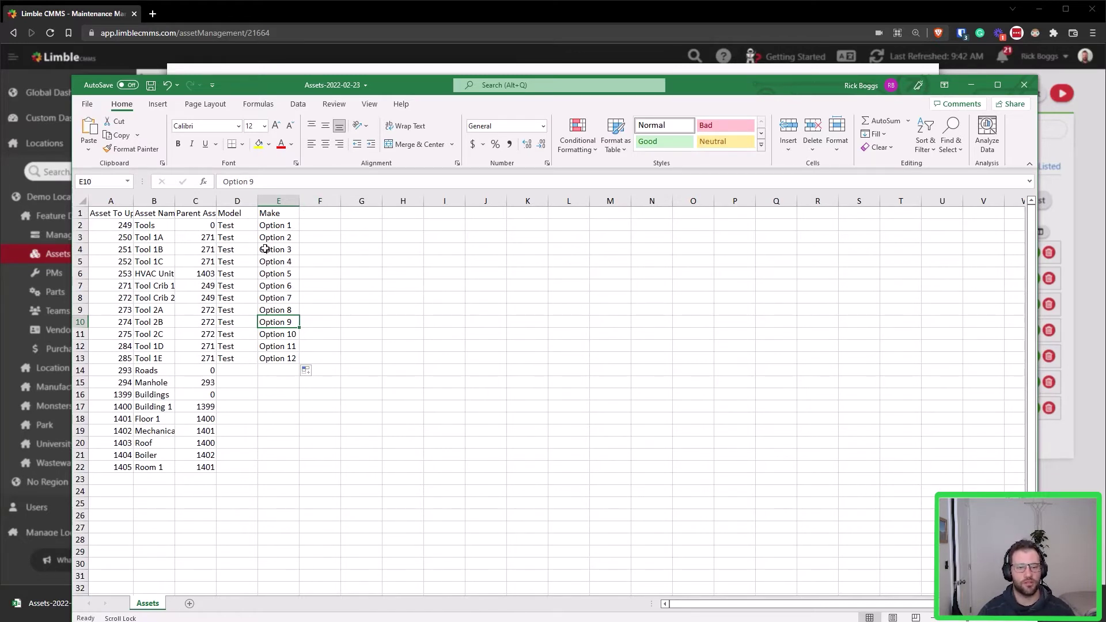
- Check the filled Test and Option 1–12 values, then save the workbook
click(235, 236)
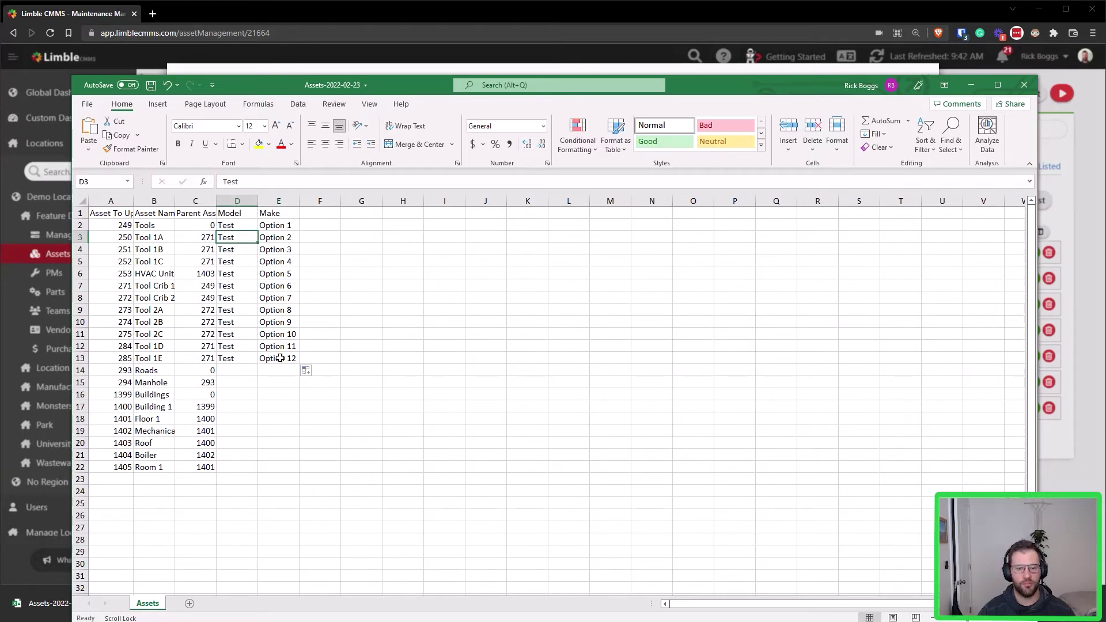
drag(280, 359, 232, 226)
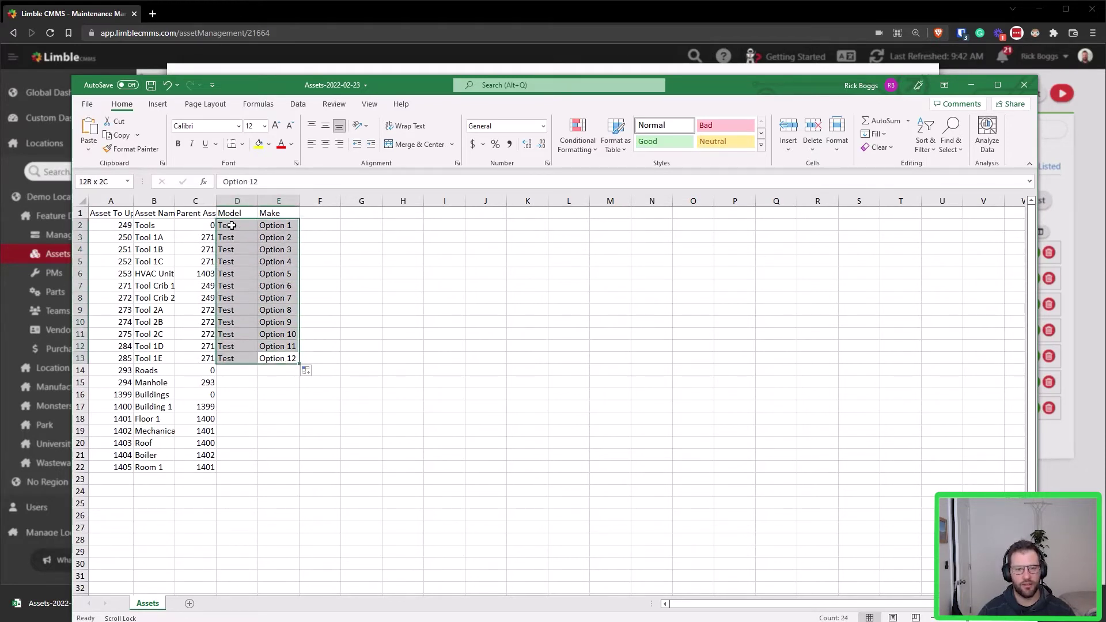
mouse_move(233, 226)
mouse_down()
mouse_move(131, 288)
mouse_move(236, 226)
mouse_up()
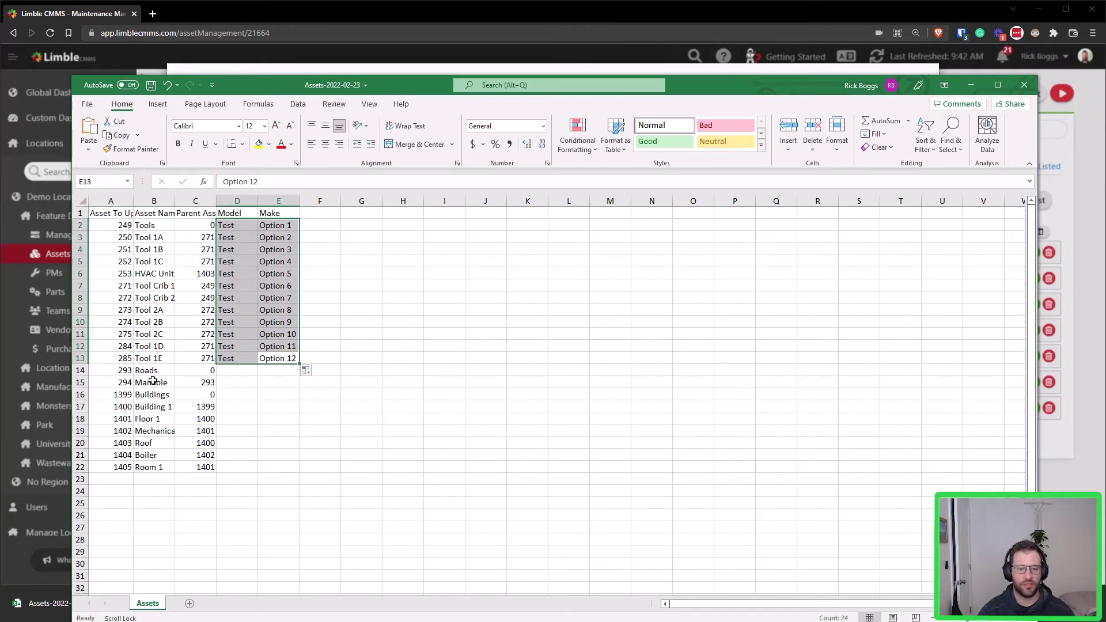
click(230, 226)
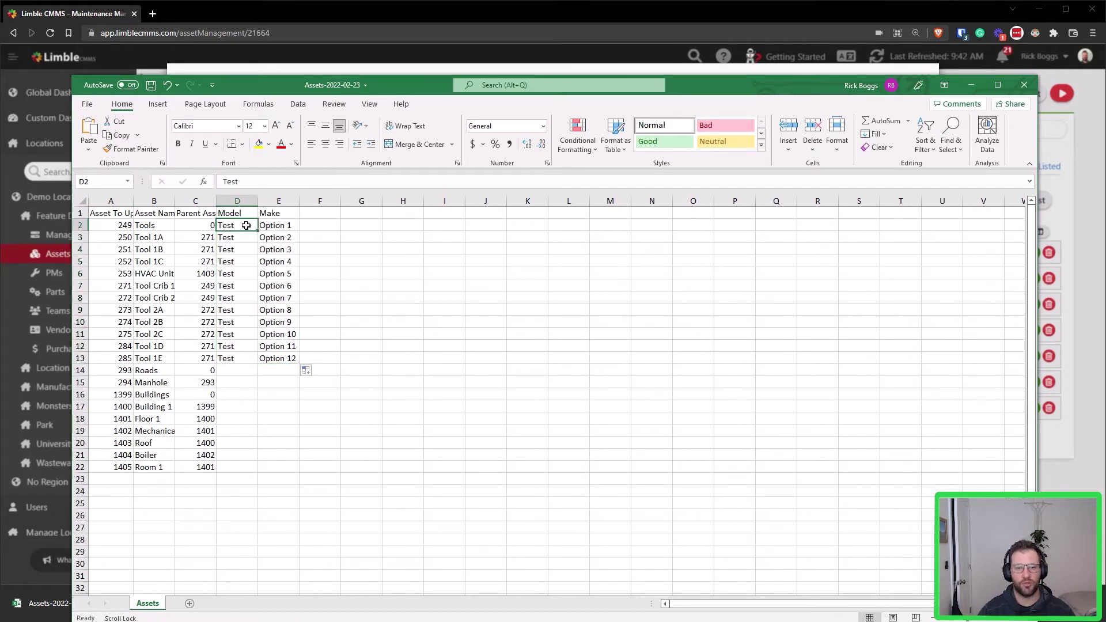
click(148, 225)
click(231, 226)
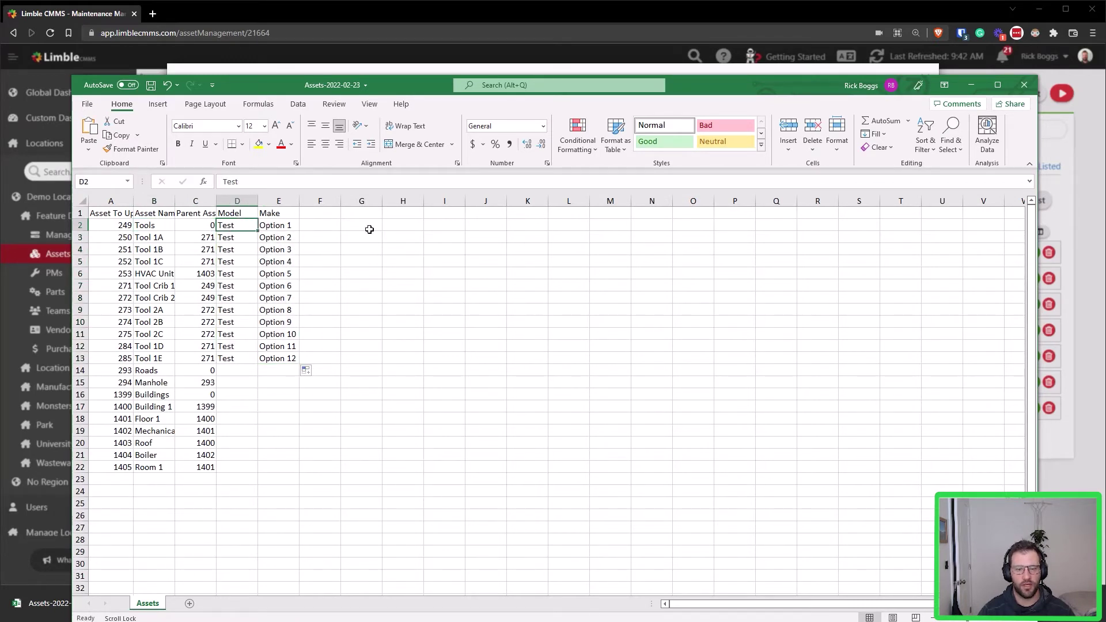
click(287, 226)
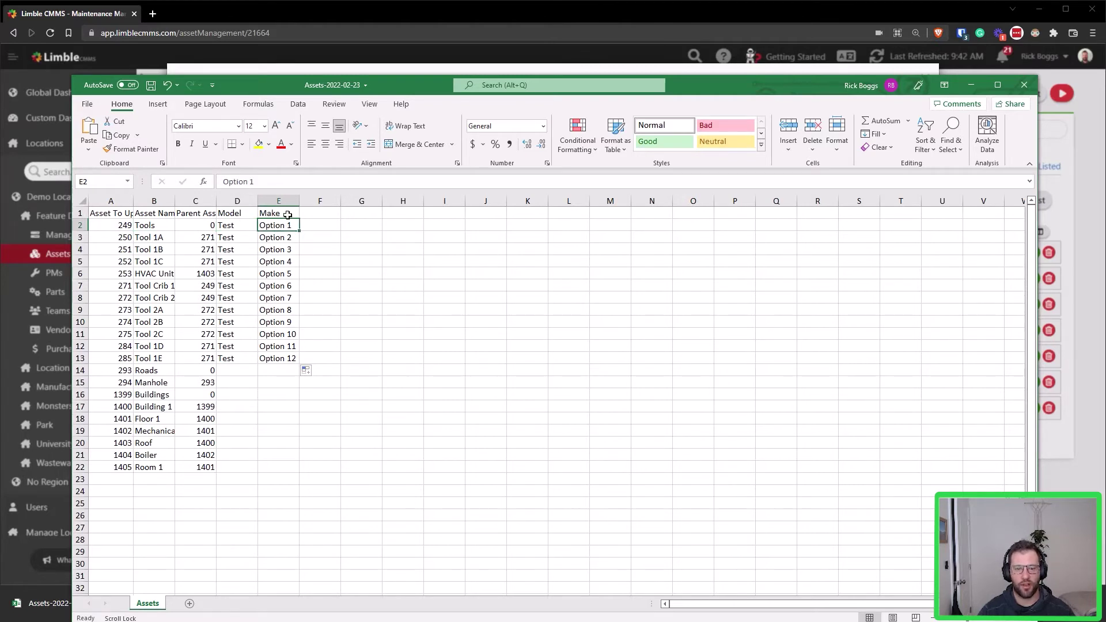
click(269, 297)
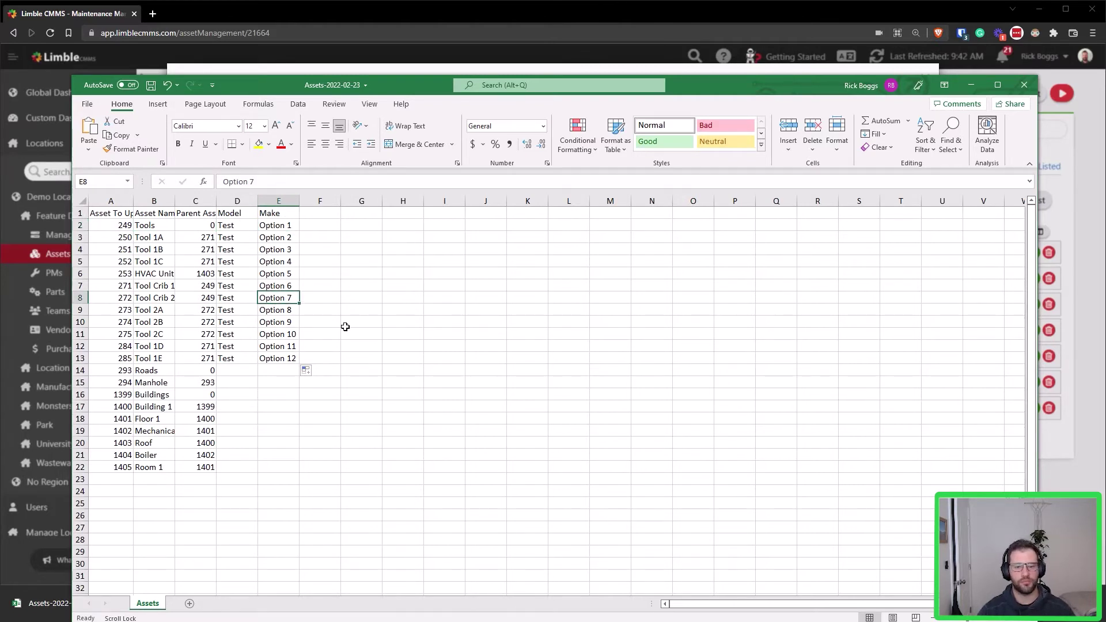
click(149, 87)
- Close Excel and upload the edited Assets-2022-02-23 file to Limble
drag(441, 75, 403, 103)
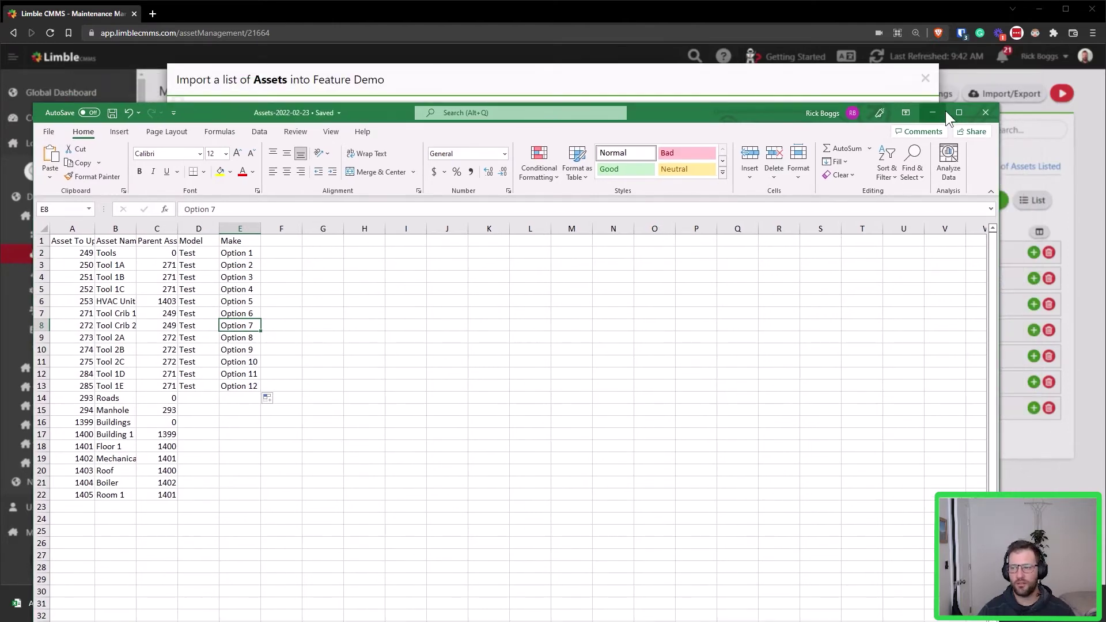
click(985, 114)
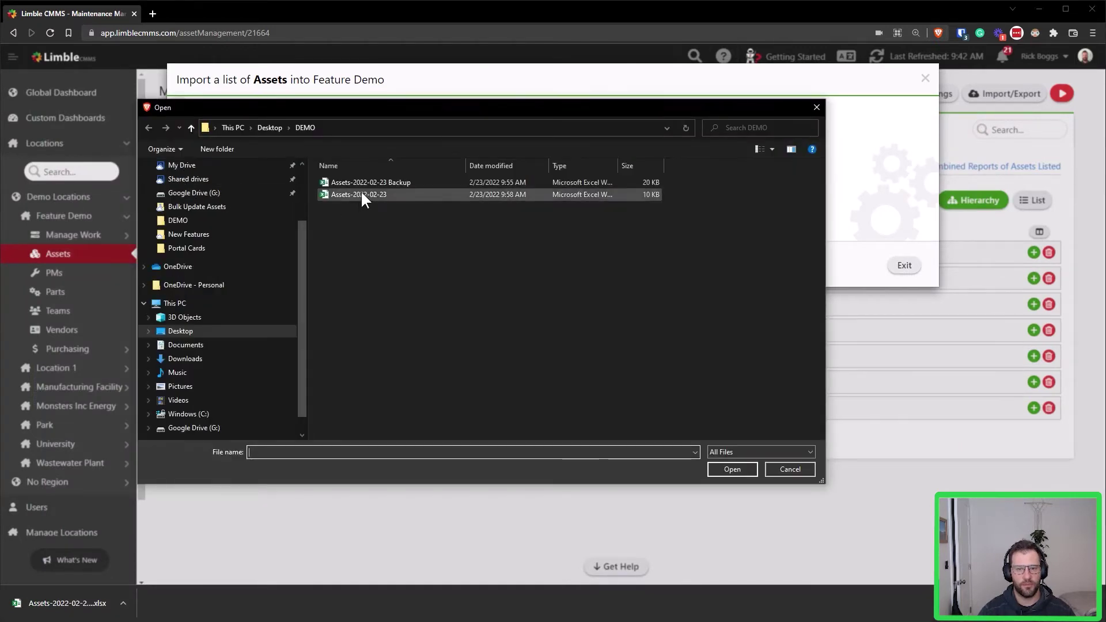
click(386, 194)
click(729, 467)
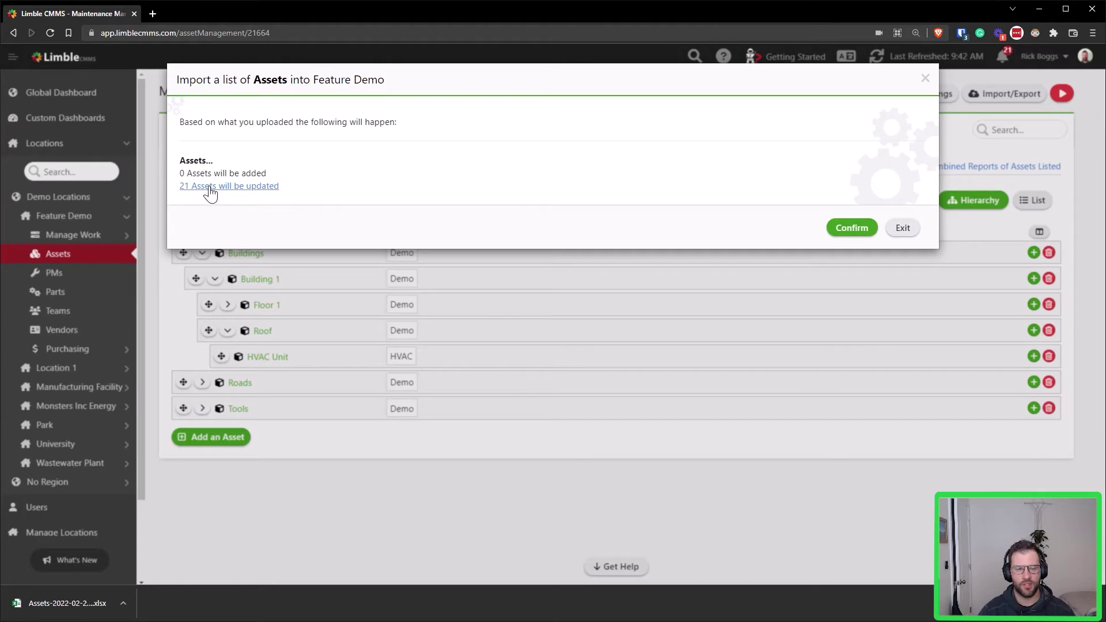
- Review the 21 assets to be updated and confirm the import
click(214, 187)
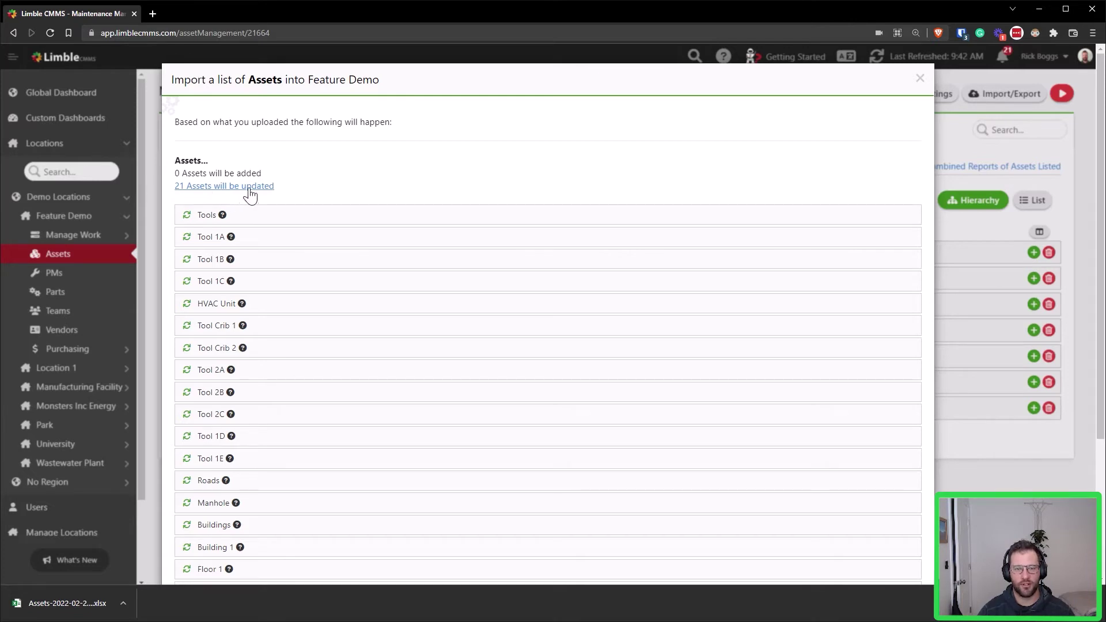
mouse_move(223, 213)
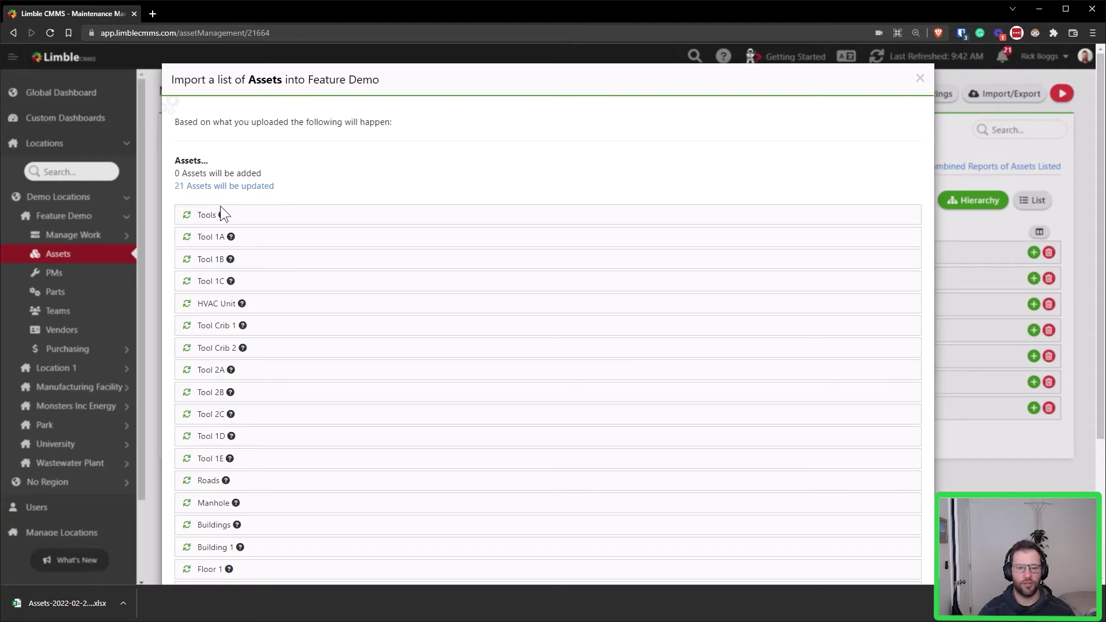
click(187, 195)
mouse_move(222, 215)
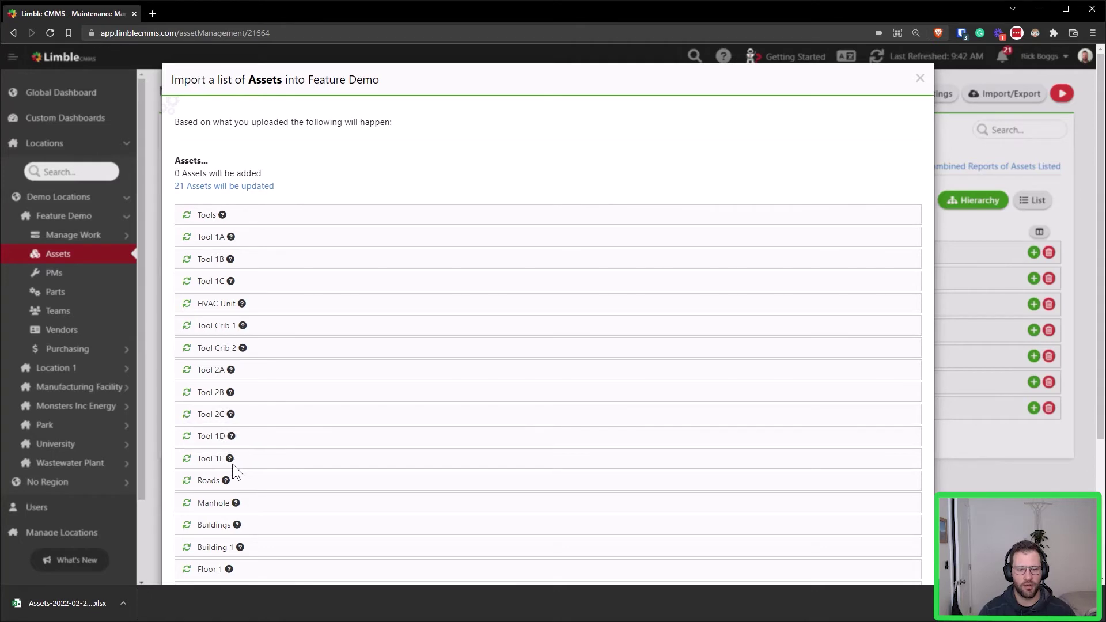
scroll(233, 461, down, 3)
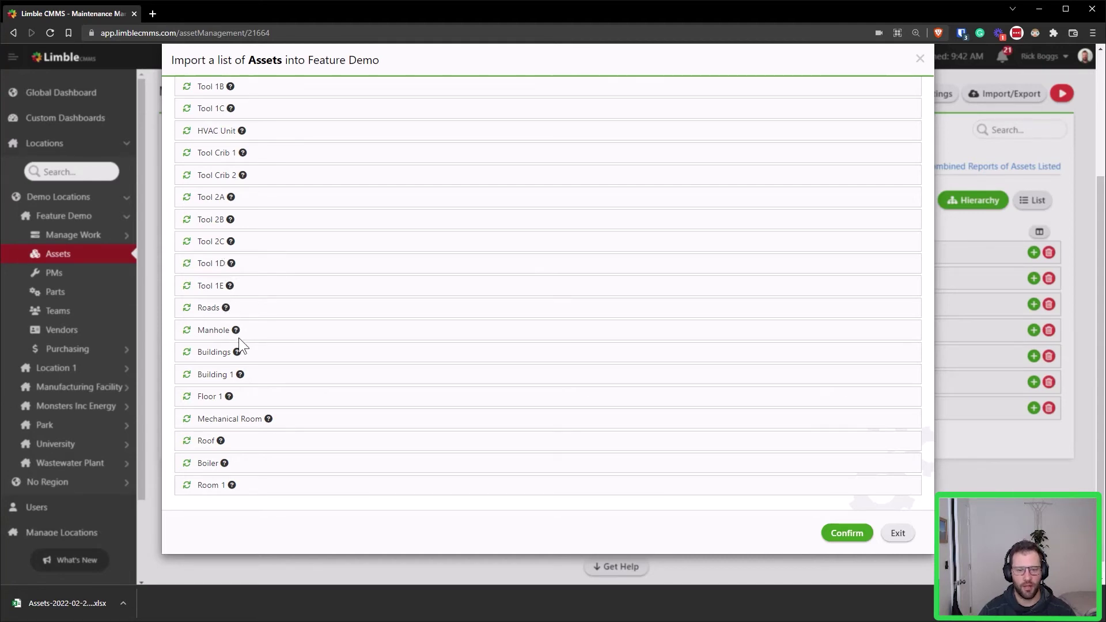
click(835, 531)
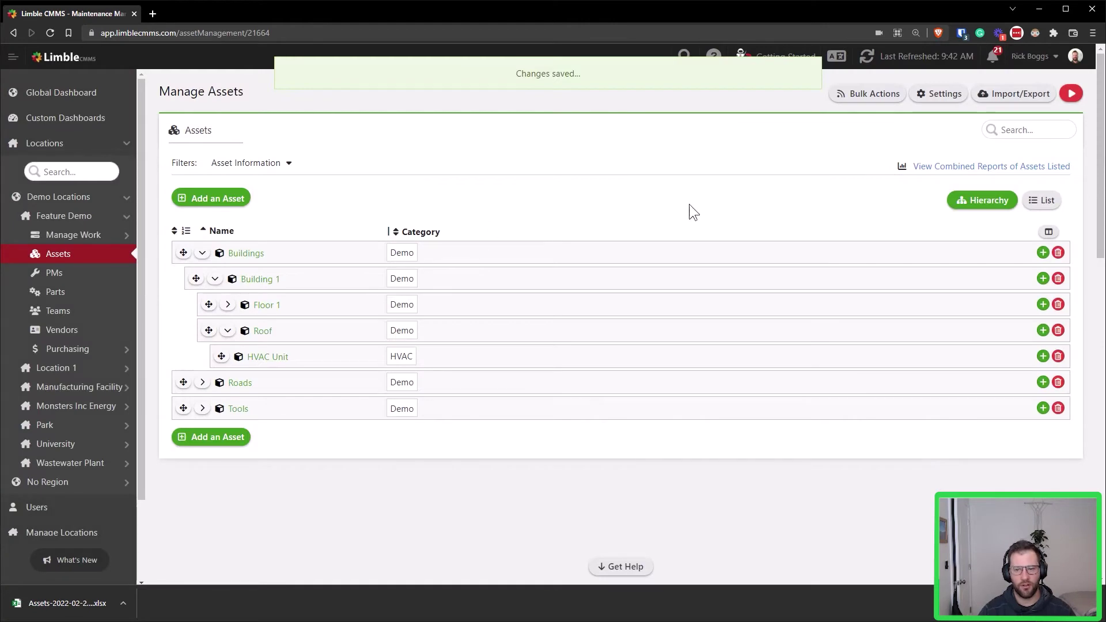
- Add the Make and Model columns and switch the assets to a flat list view
click(1048, 231)
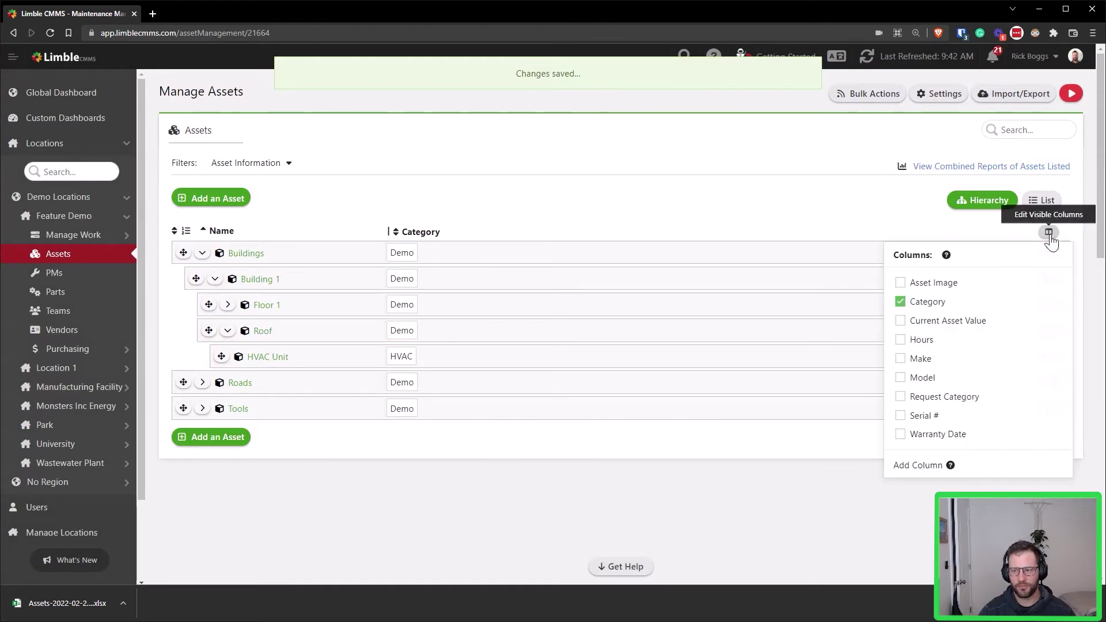
click(920, 359)
click(921, 377)
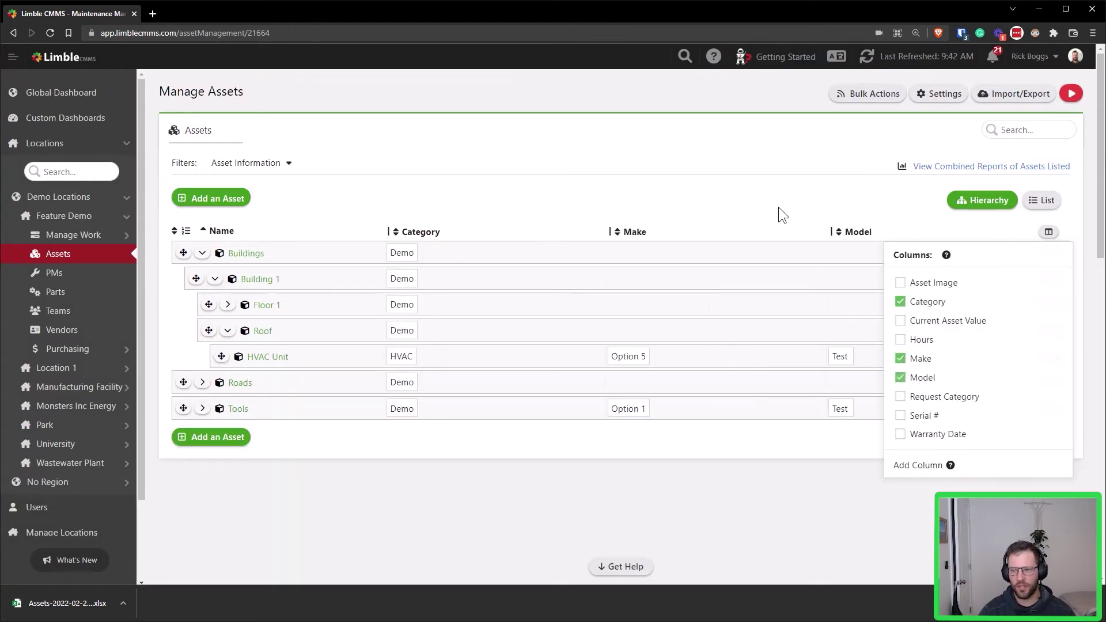
click(701, 195)
click(1060, 203)
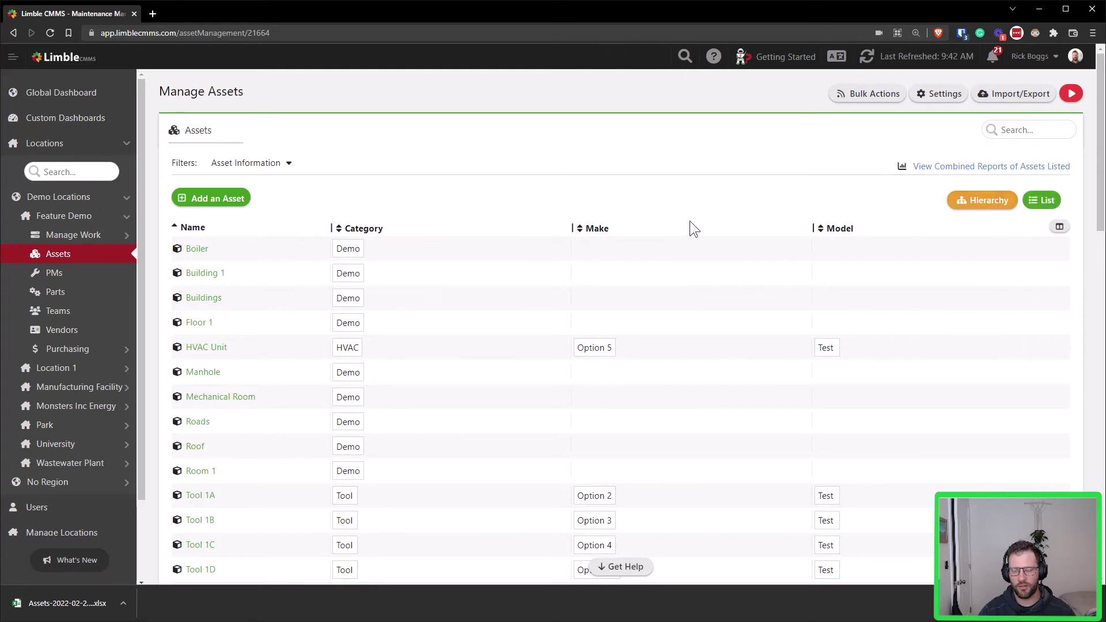
scroll(674, 202, down, 4)
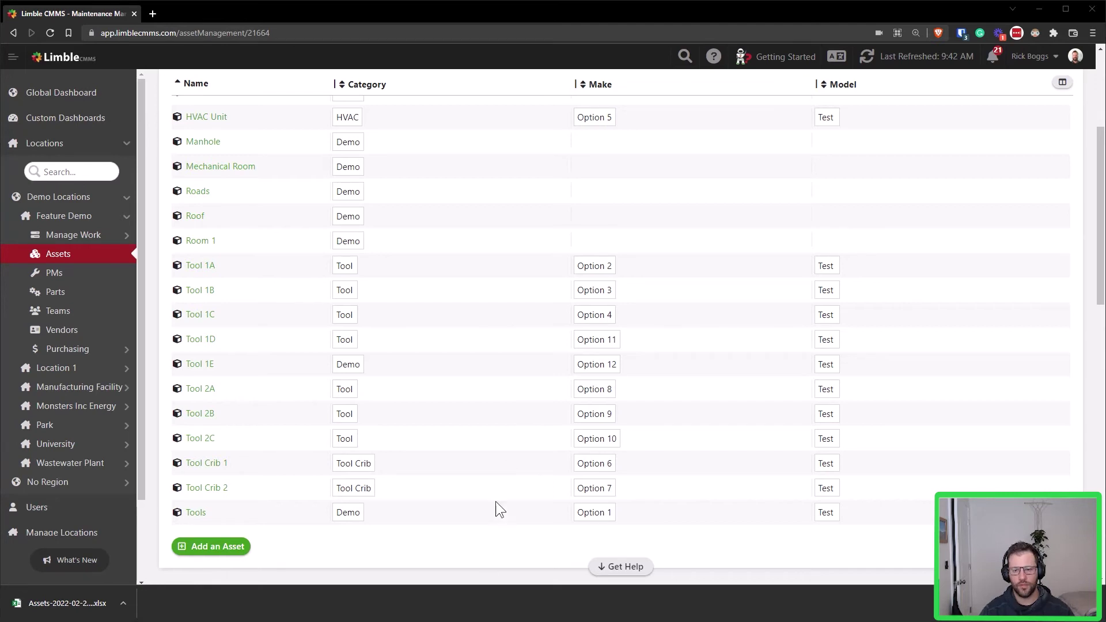
scroll(512, 449, up, 5)
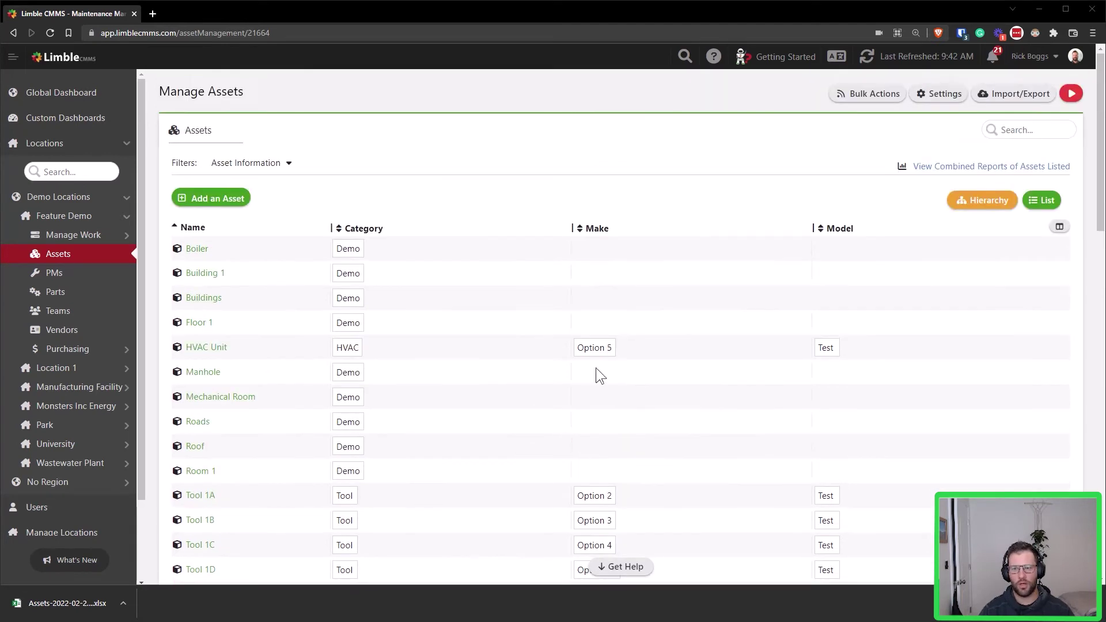
click(868, 93)
- Download a new List of Assets via Update Assets, save it, and open it in Excel
click(863, 134)
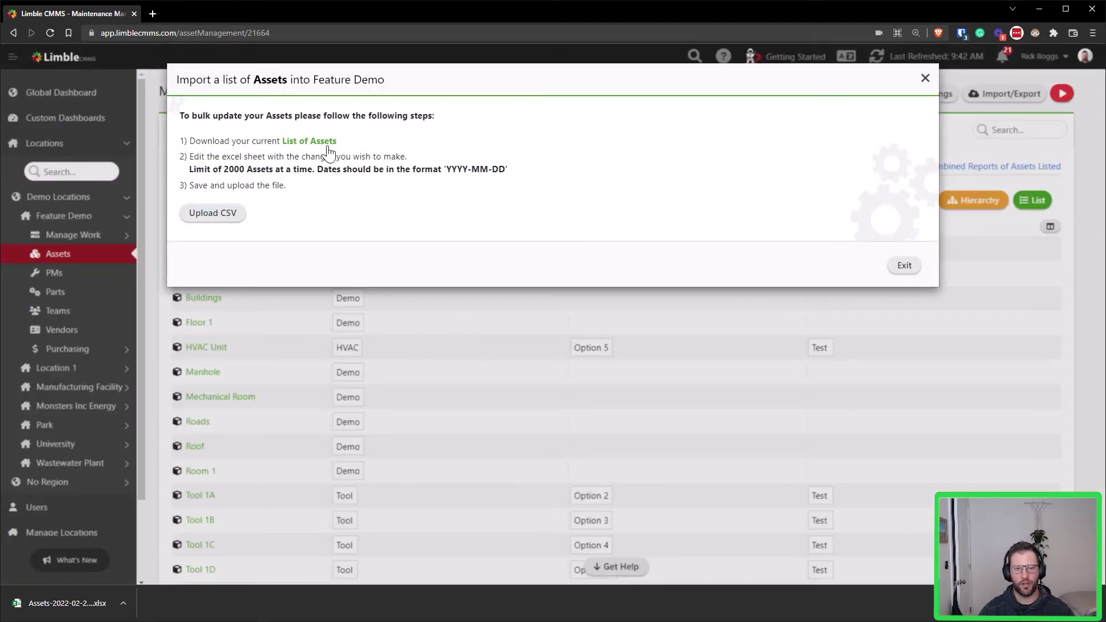
click(317, 144)
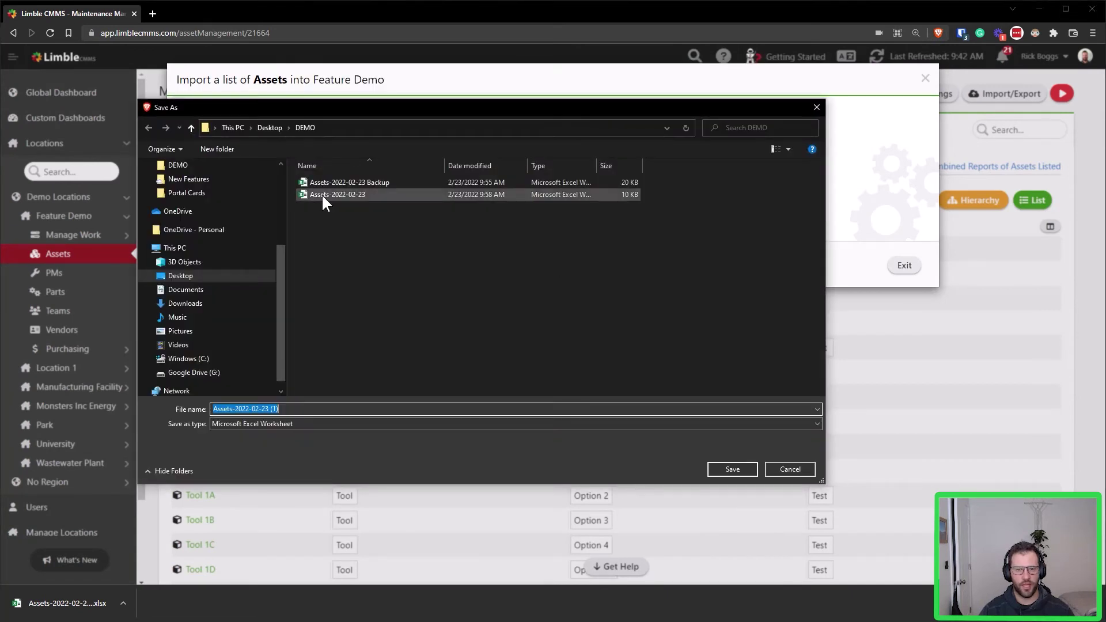
click(746, 473)
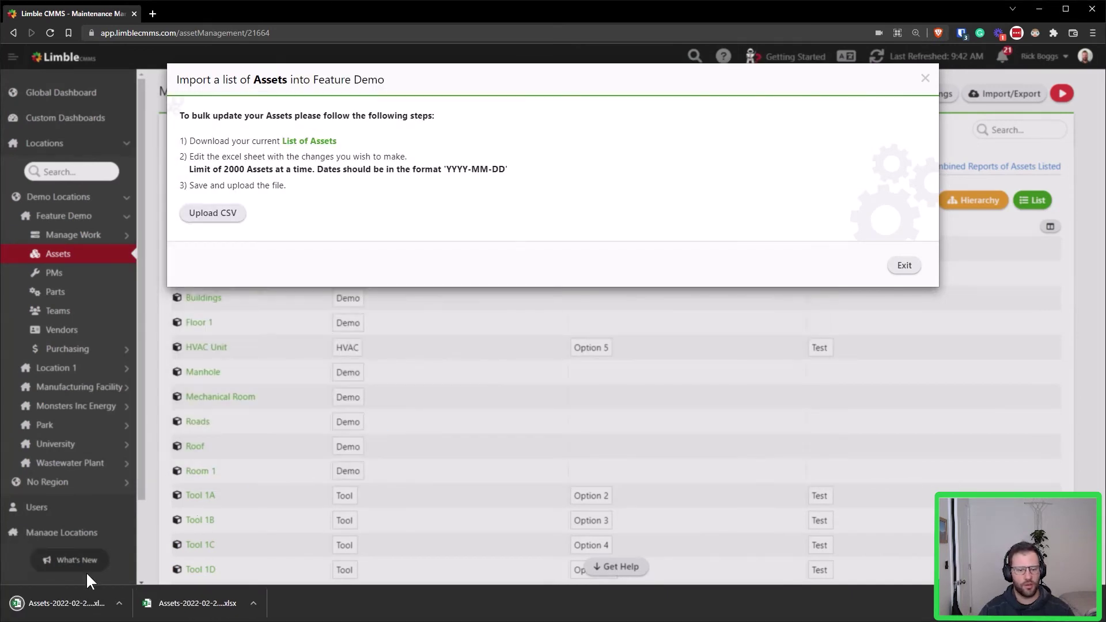
click(74, 611)
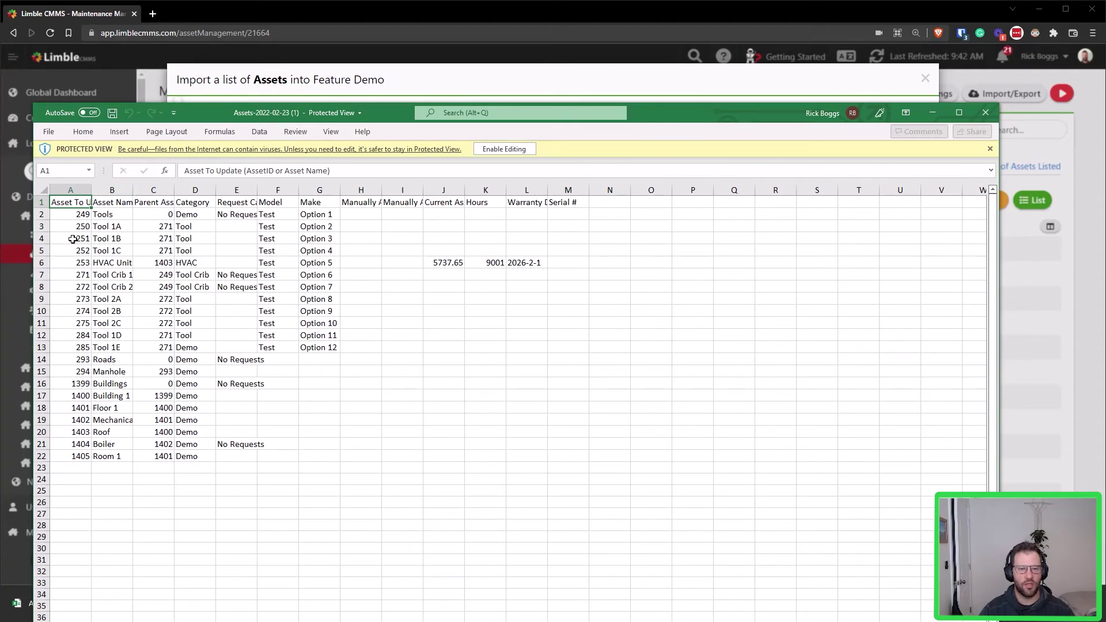
- Enable editing on the downloaded sheet and select columns H–M and rows 14–22
click(504, 148)
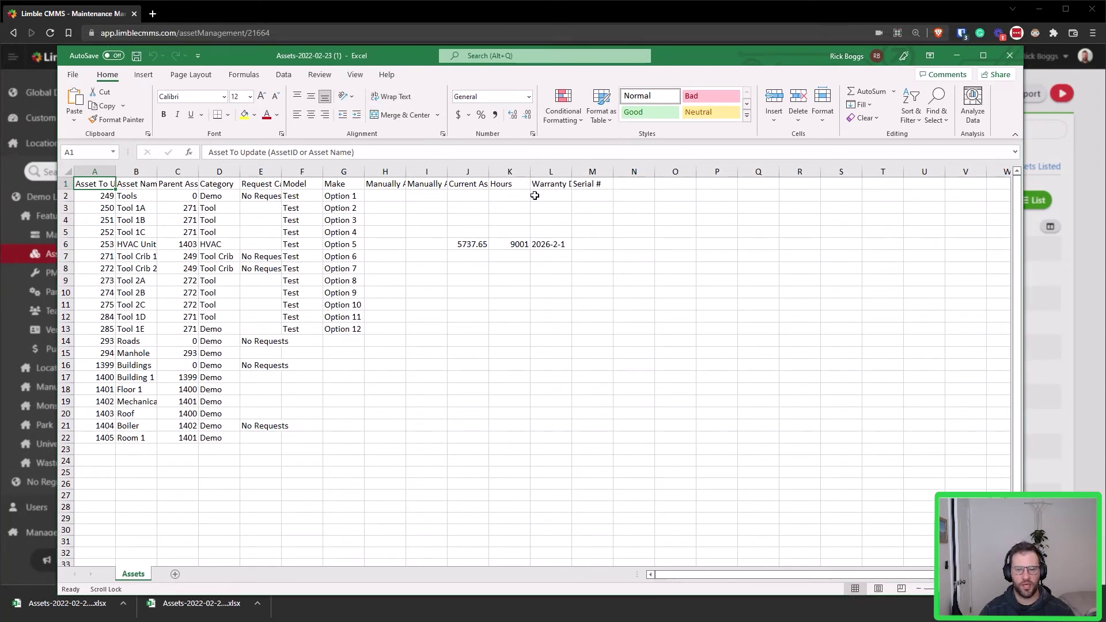
drag(605, 168, 385, 171)
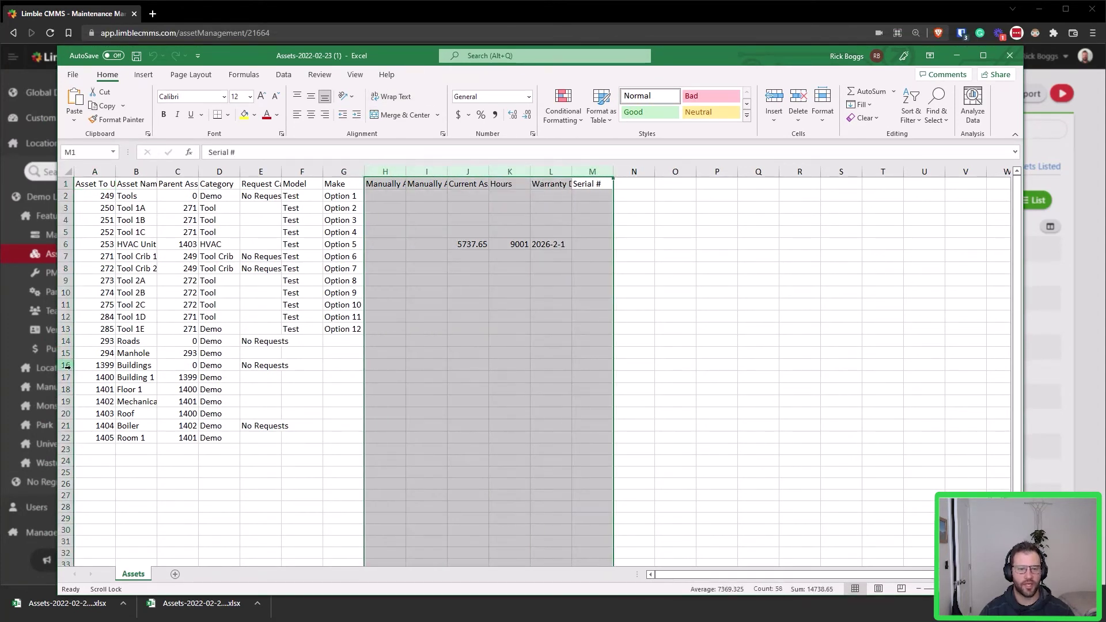
drag(65, 340, 75, 440)
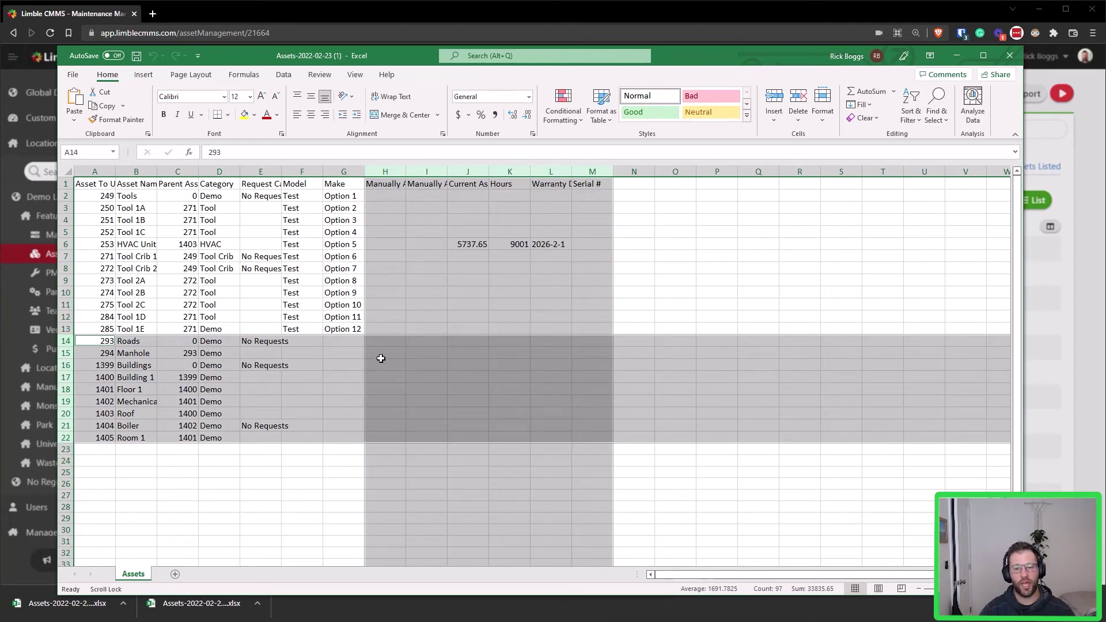
click(398, 388)
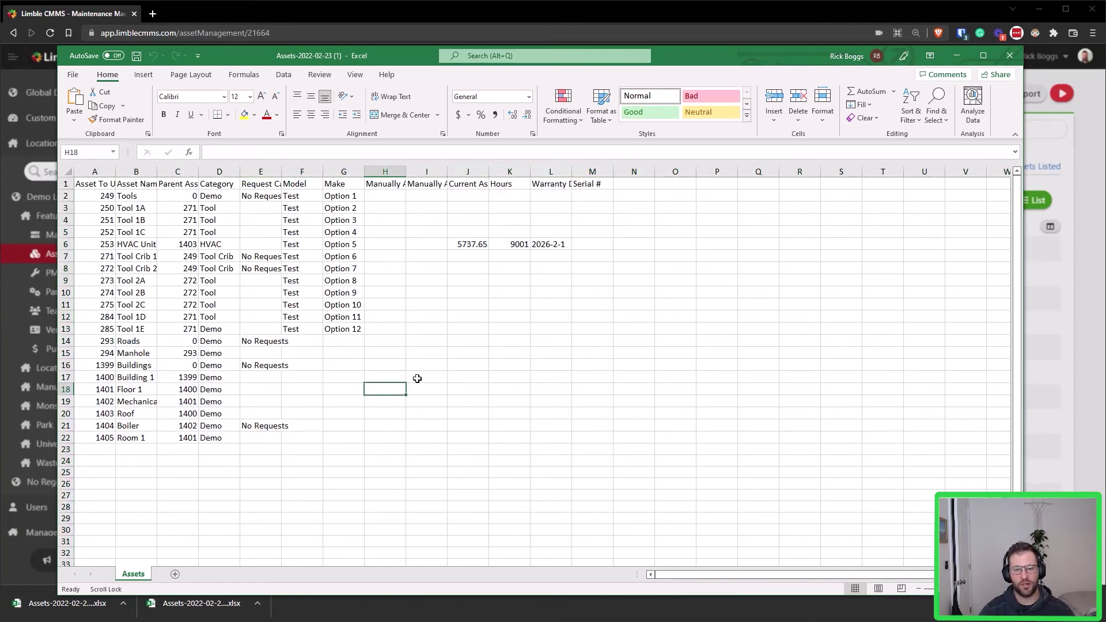
- Try a sample value in H18 and an Option 13–16 fill, then undo and delete them
text(1)
click(468, 364)
click(343, 324)
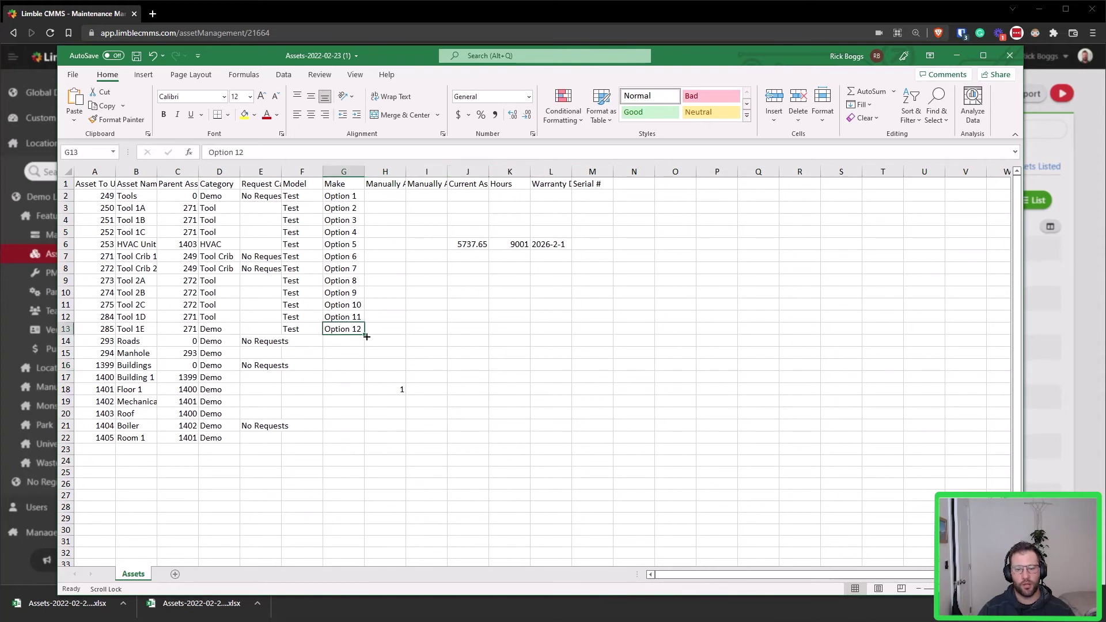
drag(364, 334, 364, 383)
click(509, 365)
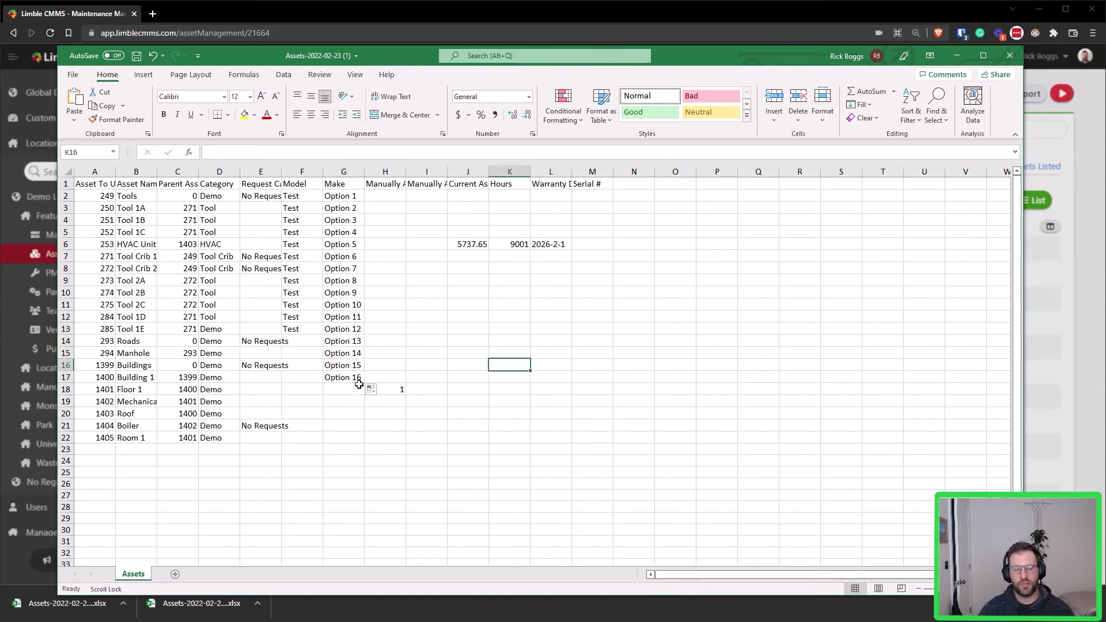
key(ctrl+z)
click(369, 354)
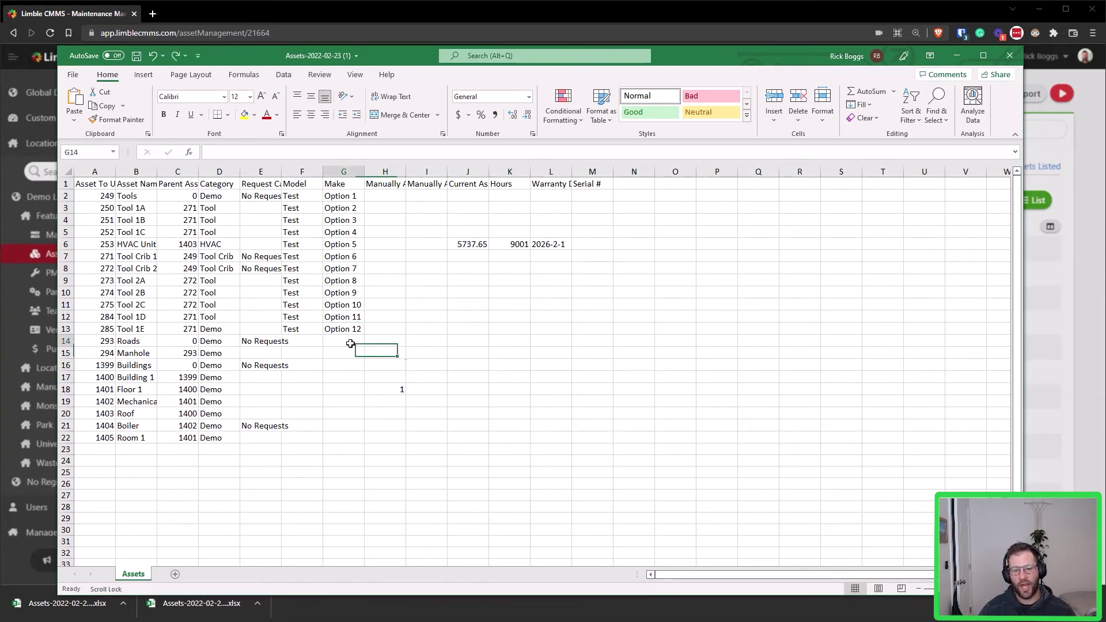
click(347, 343)
click(347, 350)
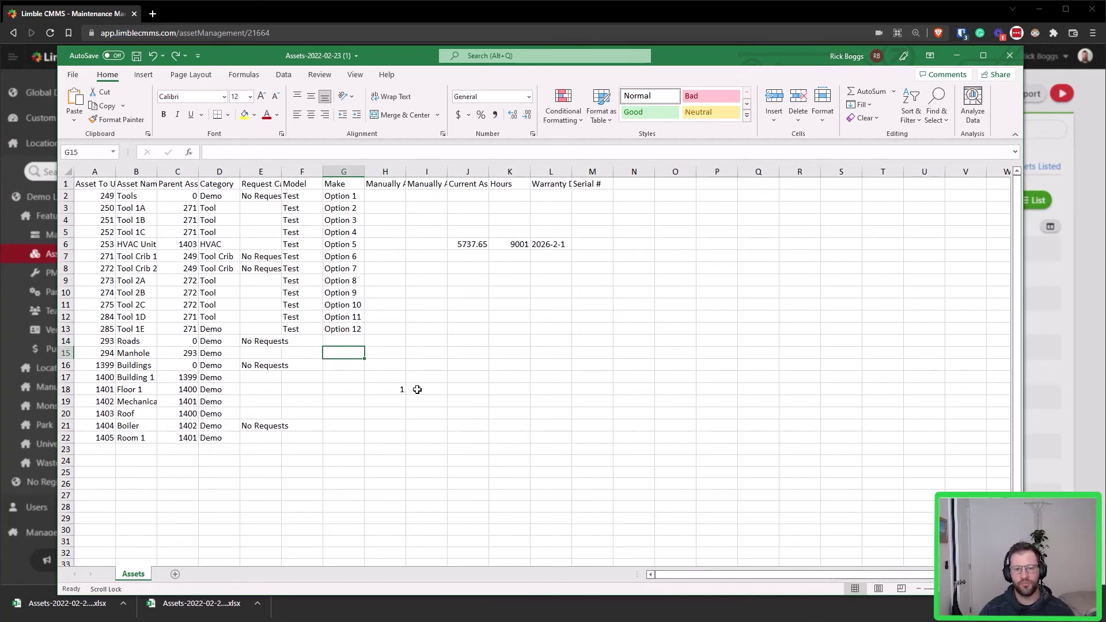
click(395, 389)
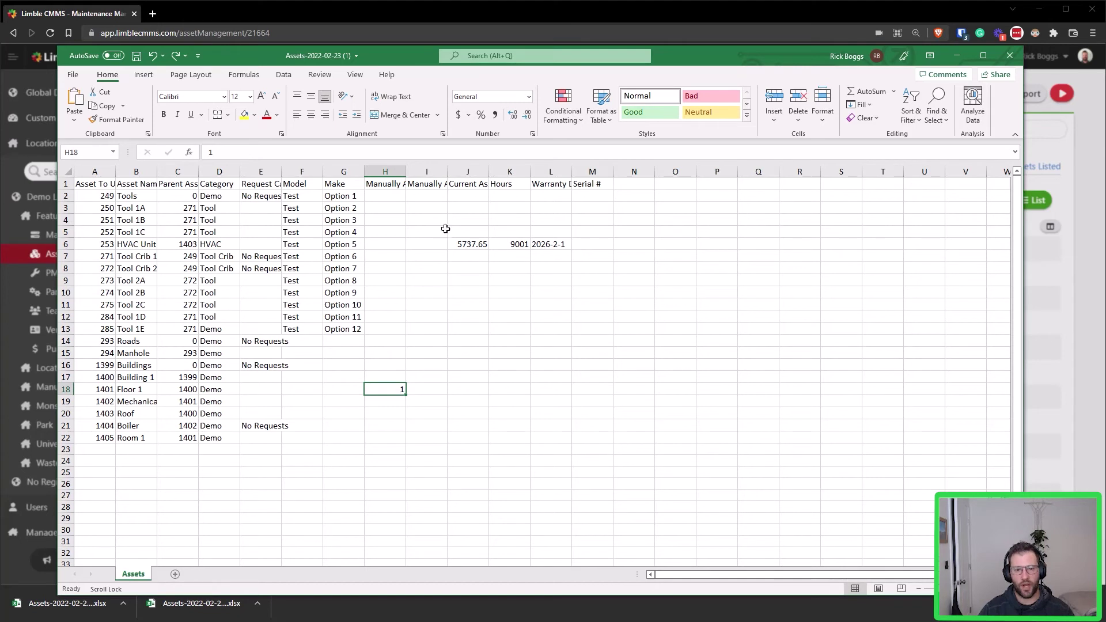
key(Delete)
click(675, 218)
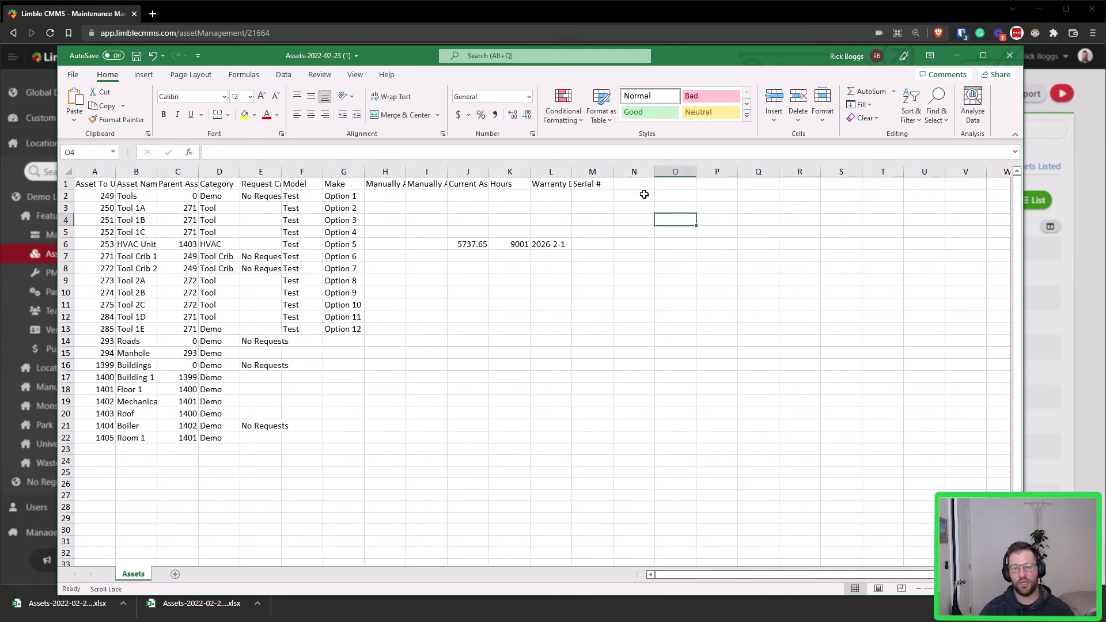
click(622, 185)
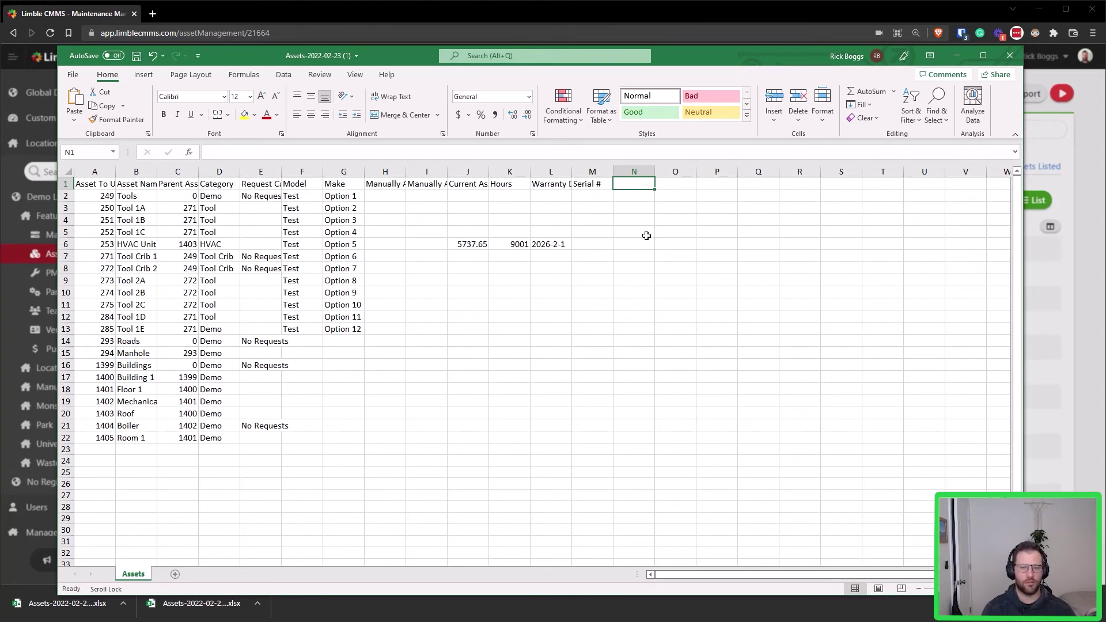
- Add a 'Test Field 1' heading in N1 with values 1–6 for the first six assets
text(Test)
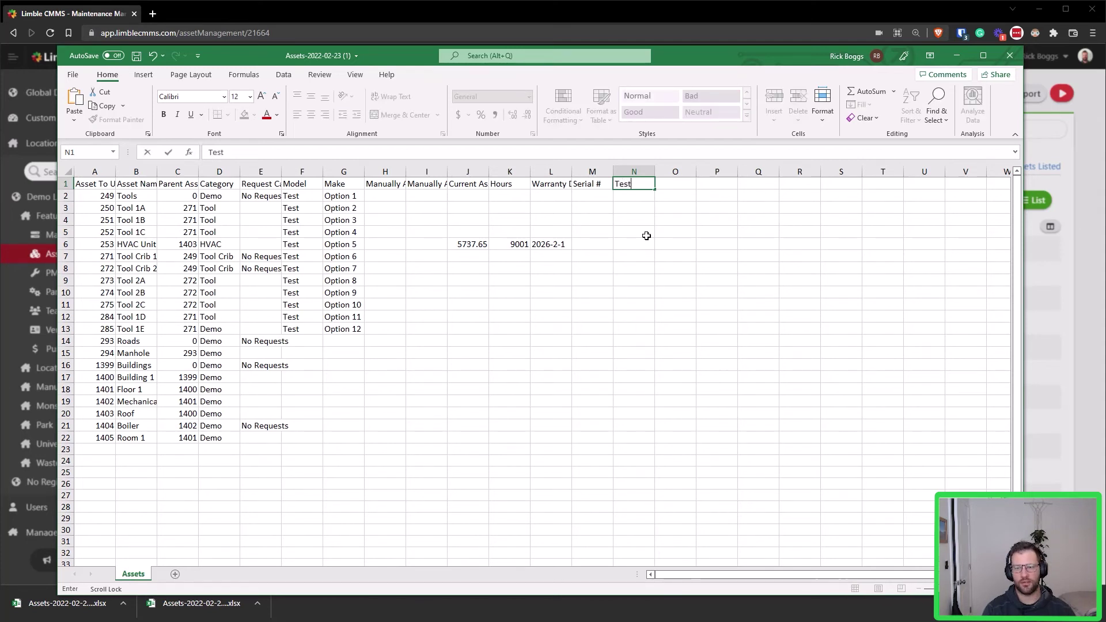
text( Field 1)
click(636, 220)
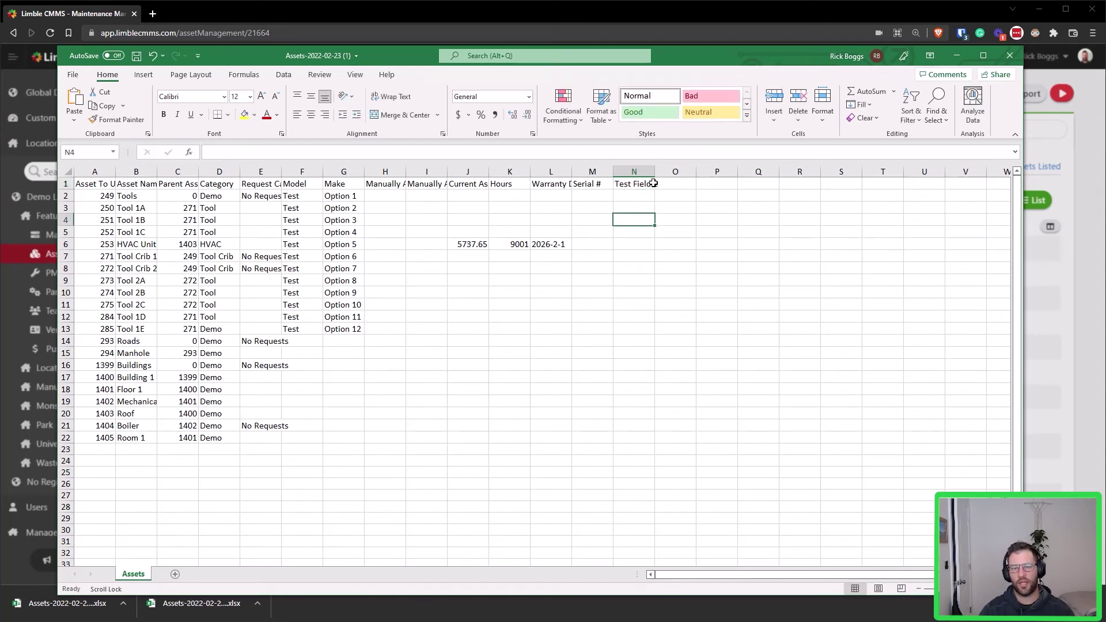
click(640, 195)
text(1)
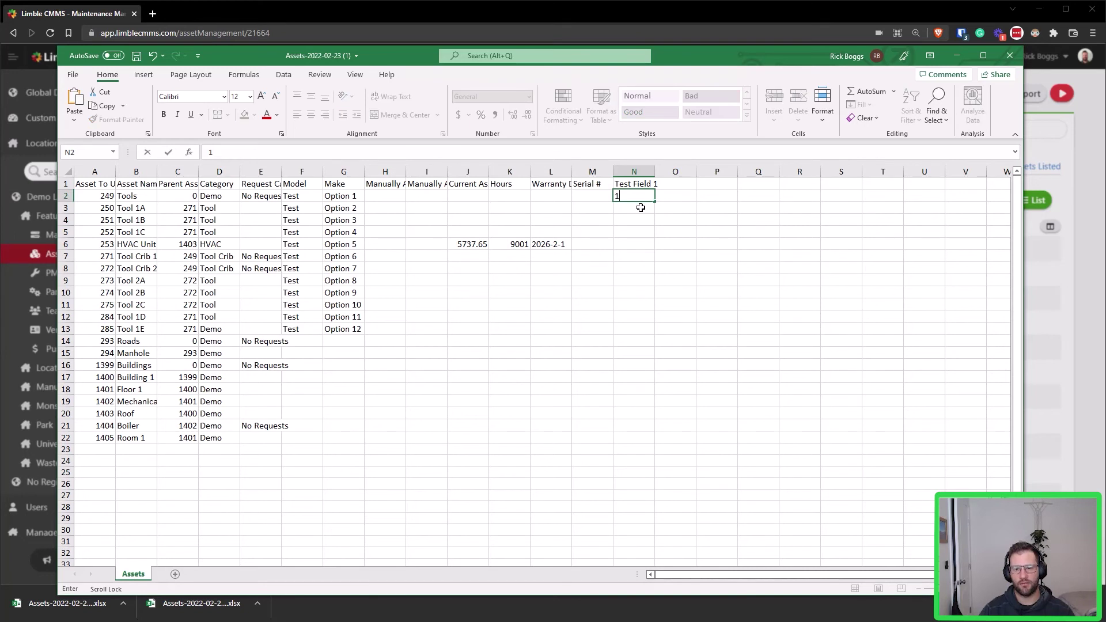
click(639, 207)
text(2)
click(634, 217)
text(3)
click(640, 232)
text(4)
click(644, 256)
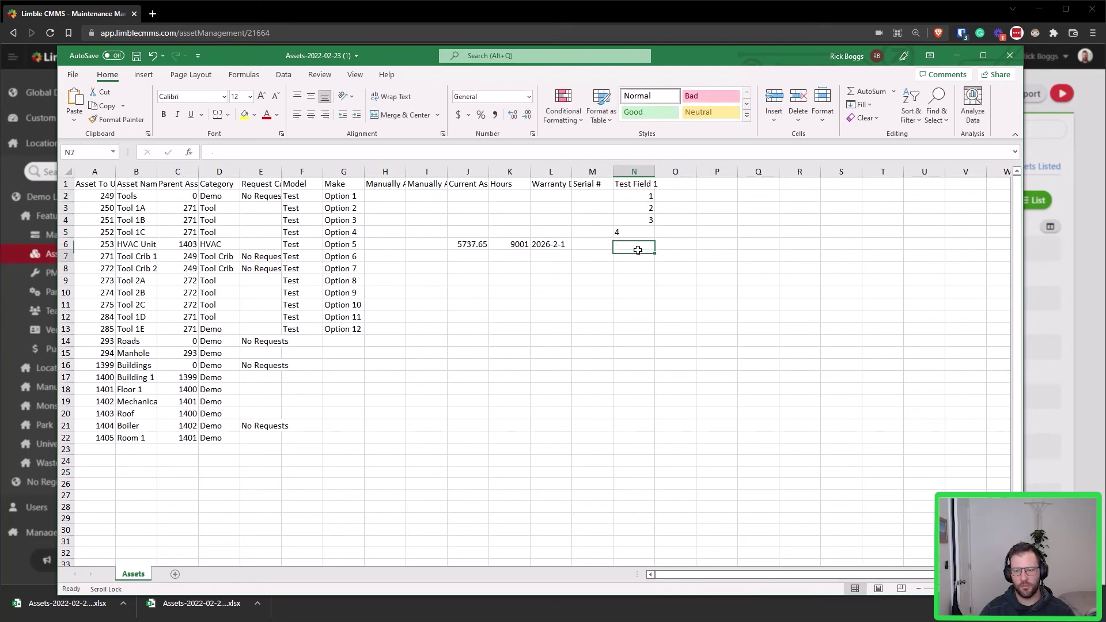
text(5)
click(646, 245)
text(6)
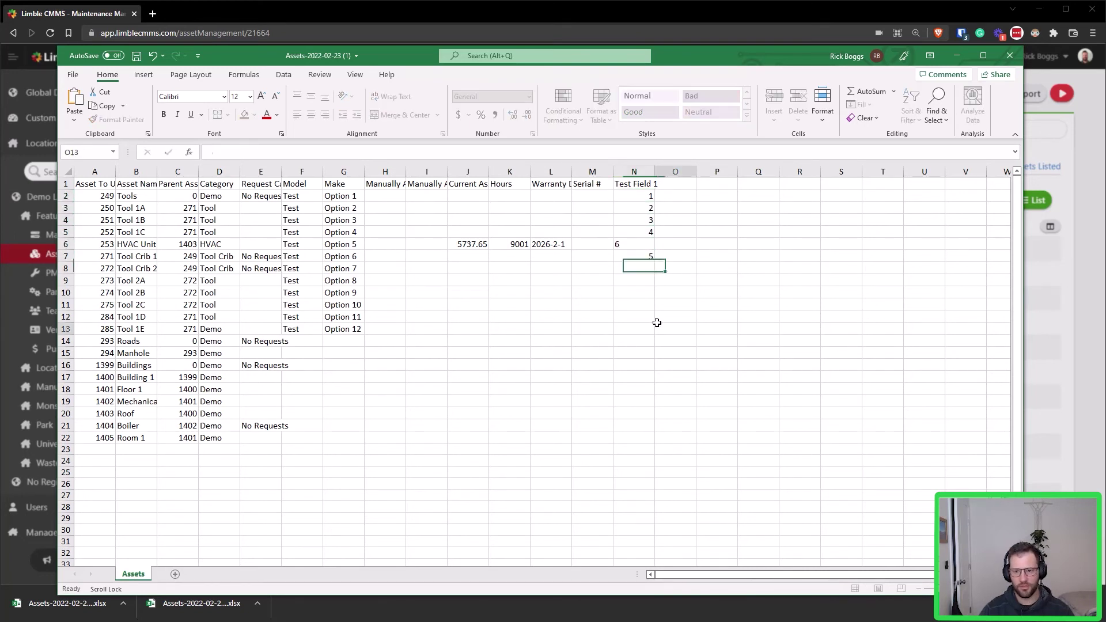
click(660, 326)
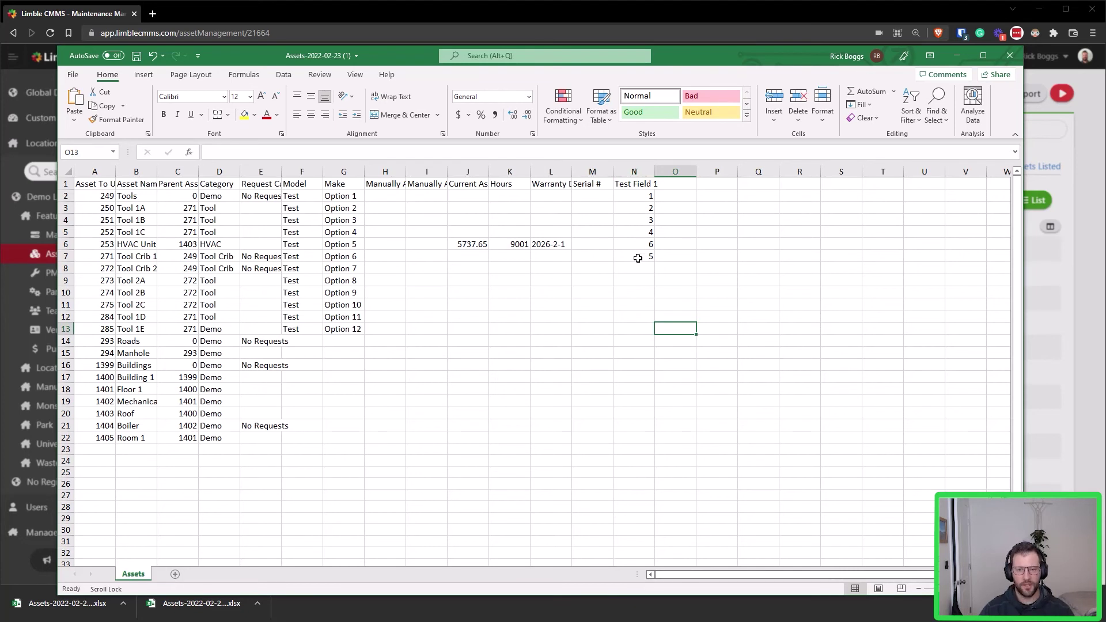
- Review the new column and rows 2–7, then save the workbook and minimize Excel
click(637, 185)
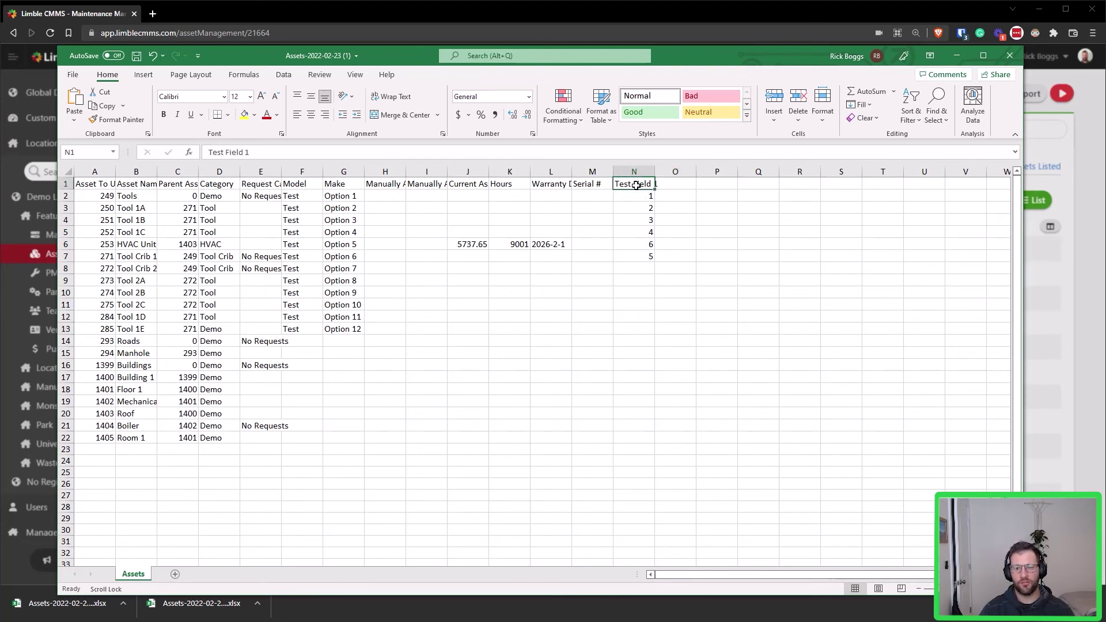
drag(636, 184, 632, 261)
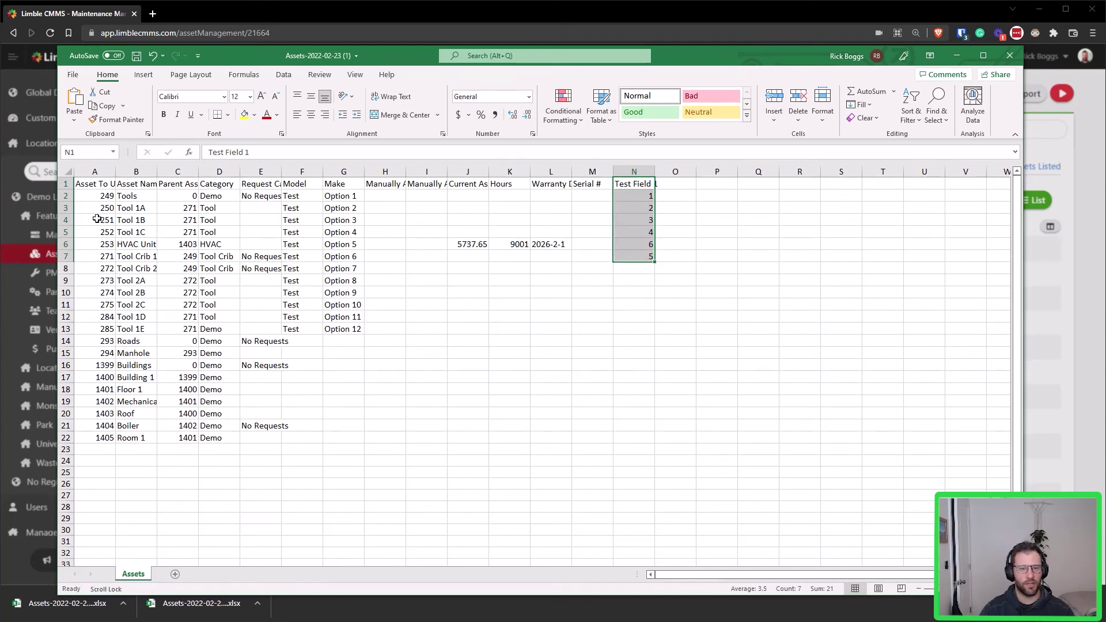
drag(65, 256, 58, 198)
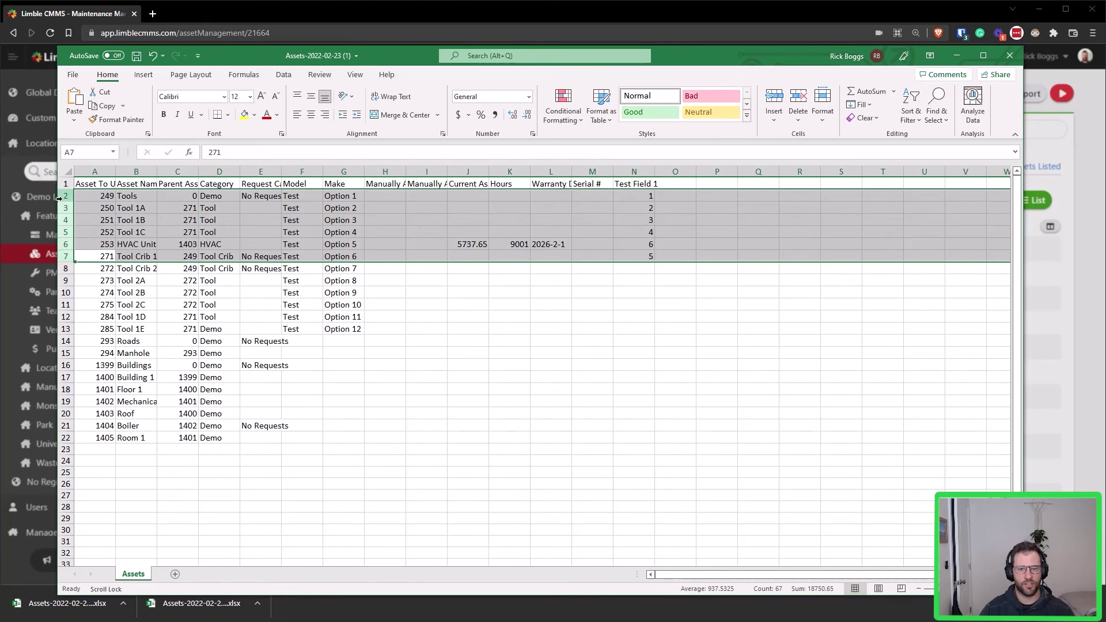
click(639, 277)
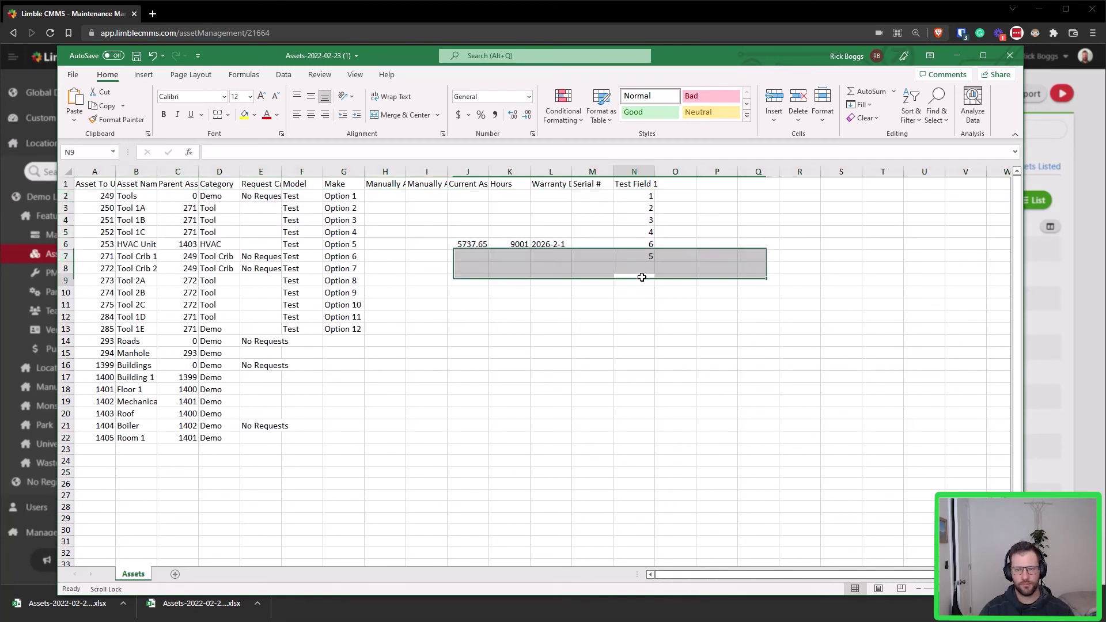
click(136, 57)
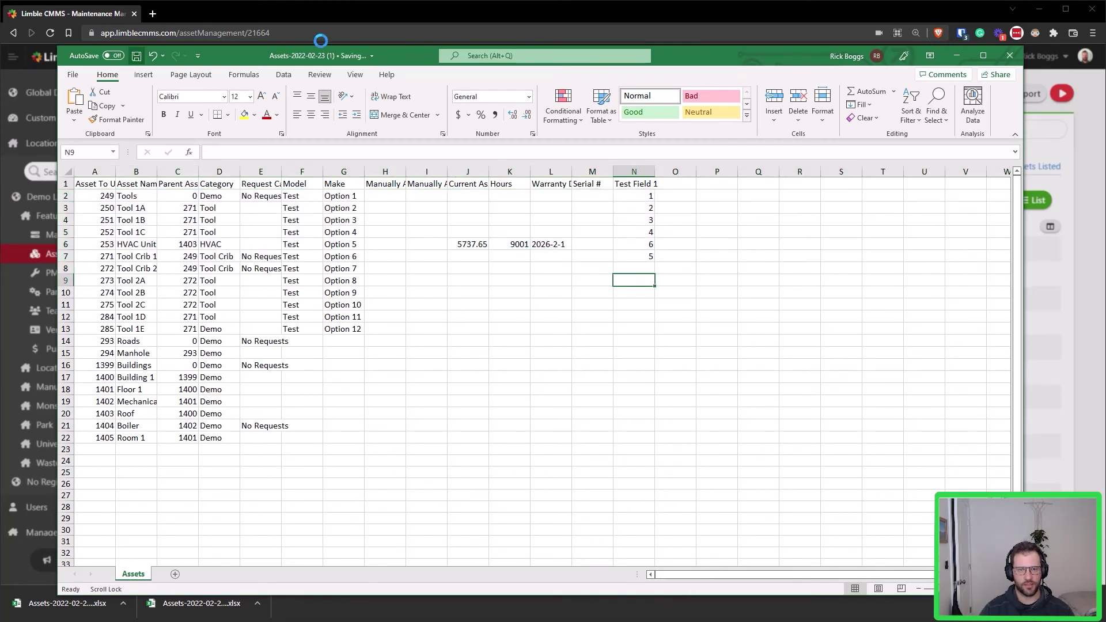
click(958, 56)
- Upload the edited Assets-2022-02-23 (1) sheet to Limble
click(241, 214)
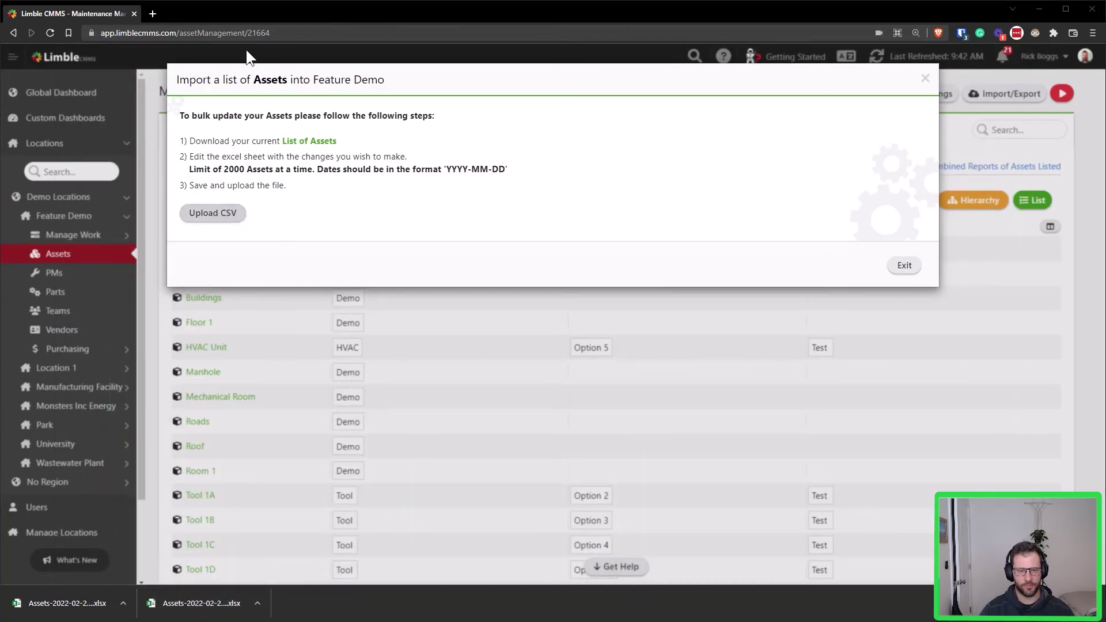
click(358, 206)
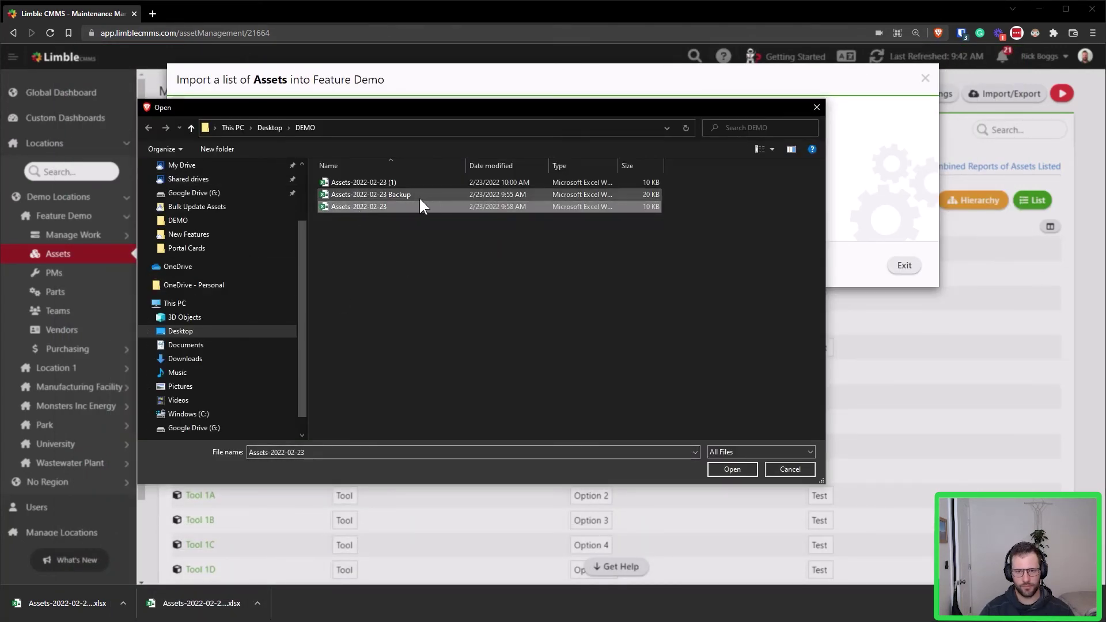
click(423, 182)
click(731, 469)
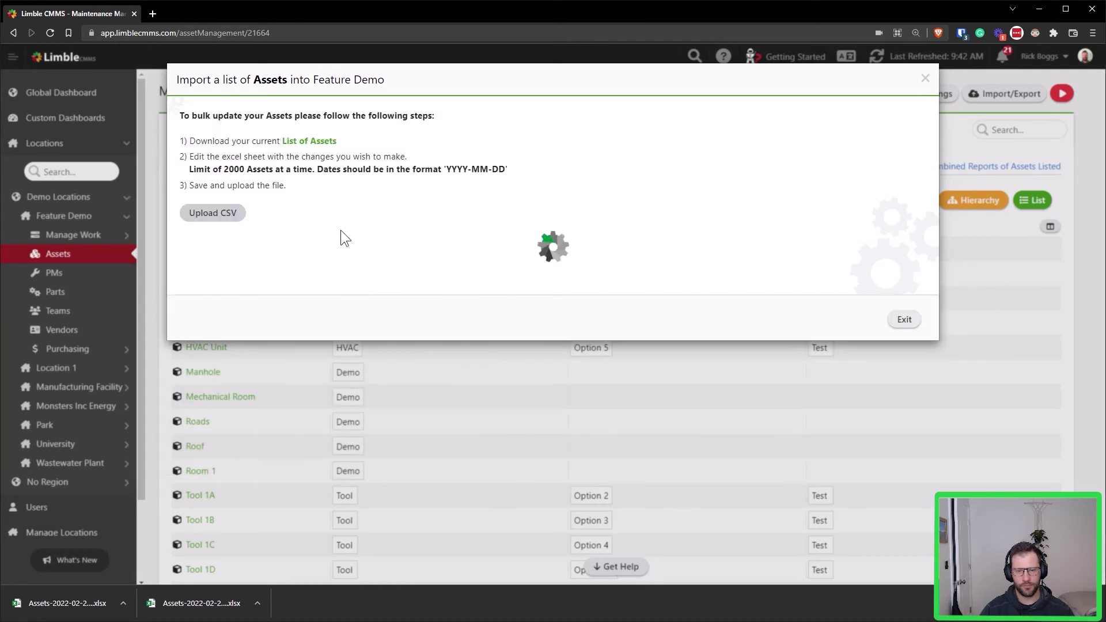
- Review the 21 assets to update, keeping Test Field 1 as a Number field
click(233, 262)
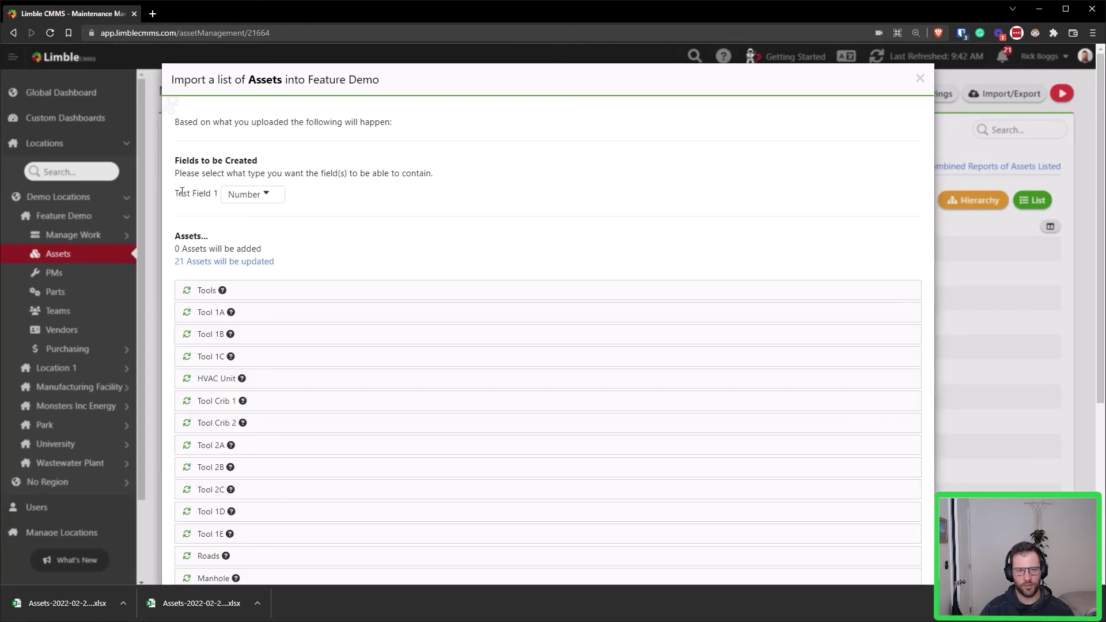
drag(224, 158, 475, 184)
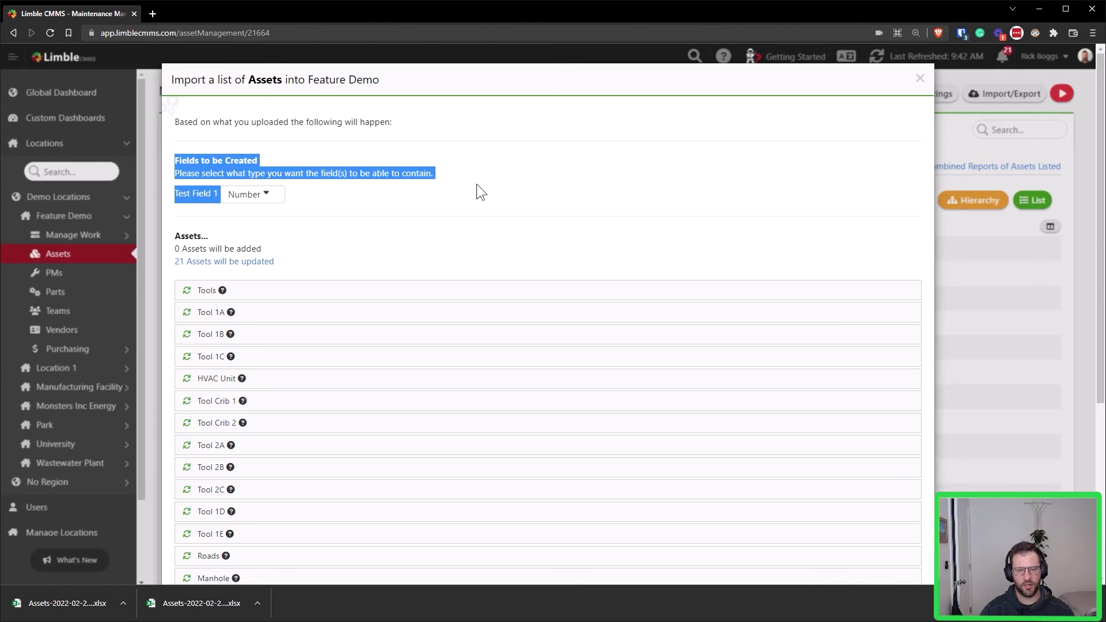
click(198, 198)
click(265, 196)
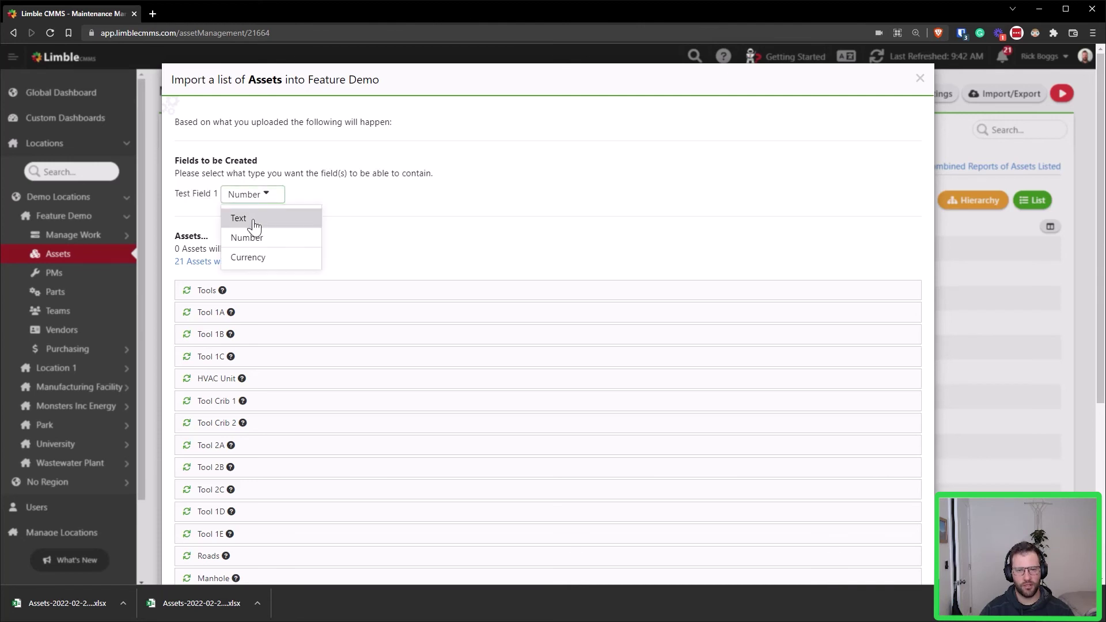
click(438, 181)
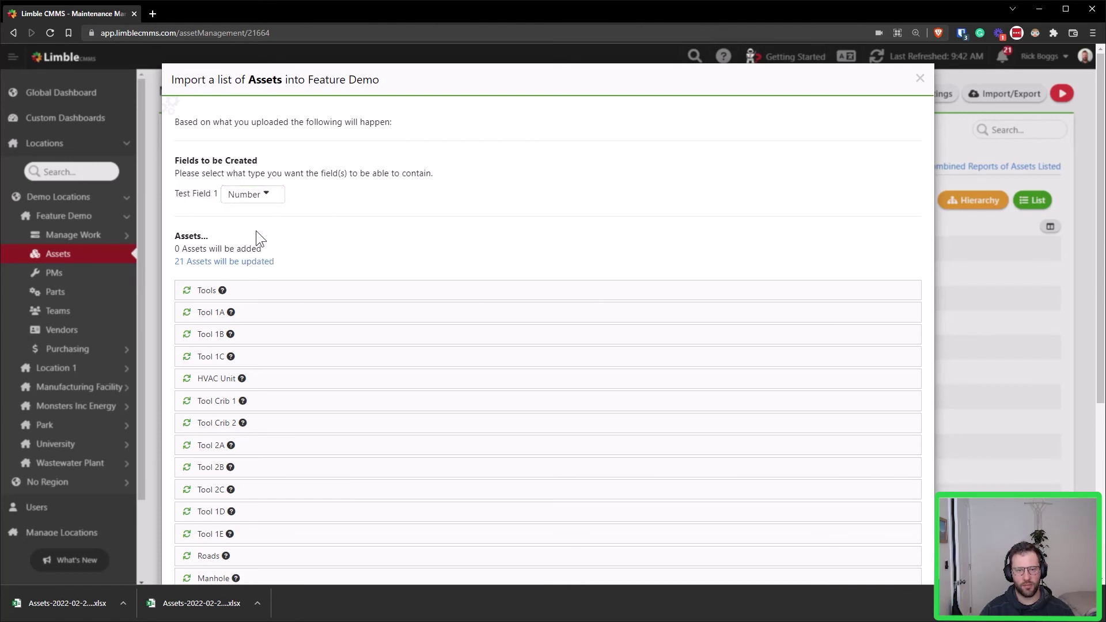
scroll(269, 276, down, 5)
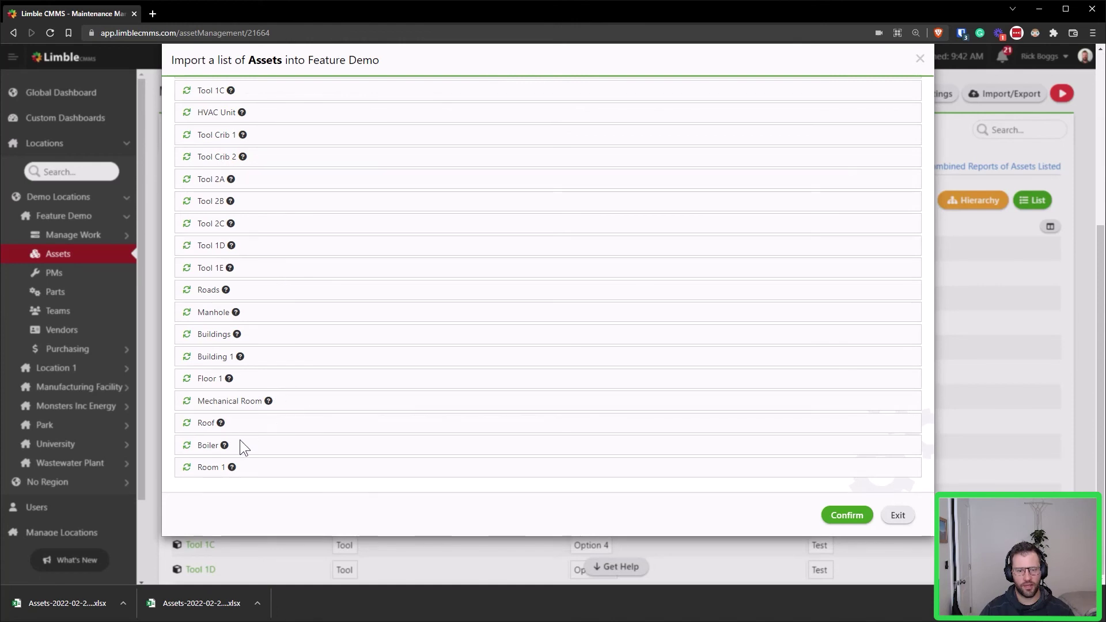
mouse_move(225, 436)
mouse_move(238, 312)
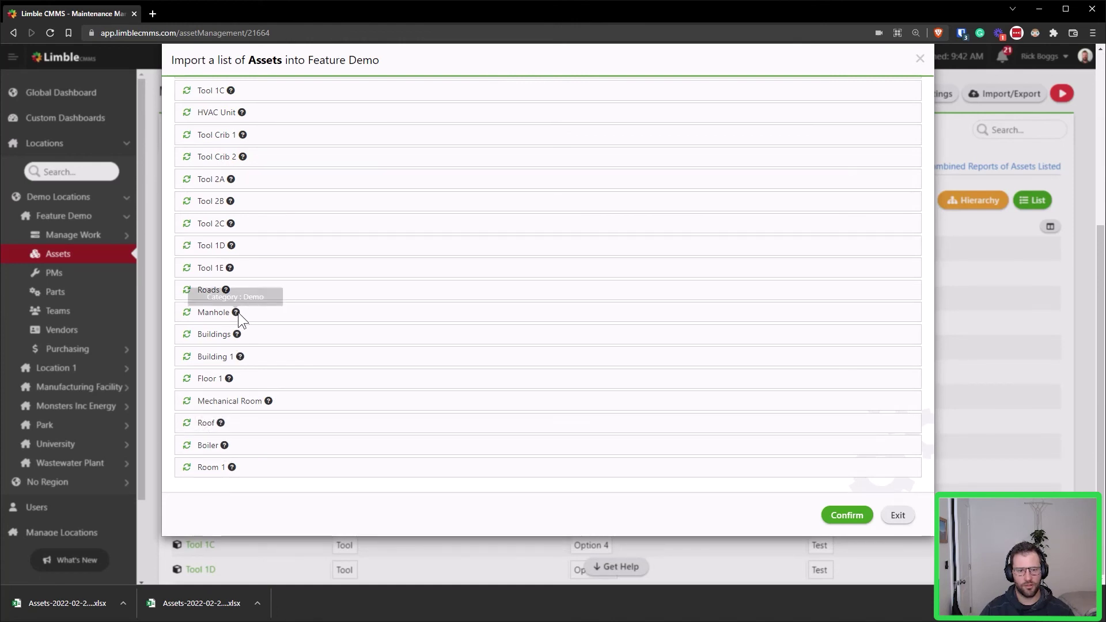
scroll(241, 299, up, 3)
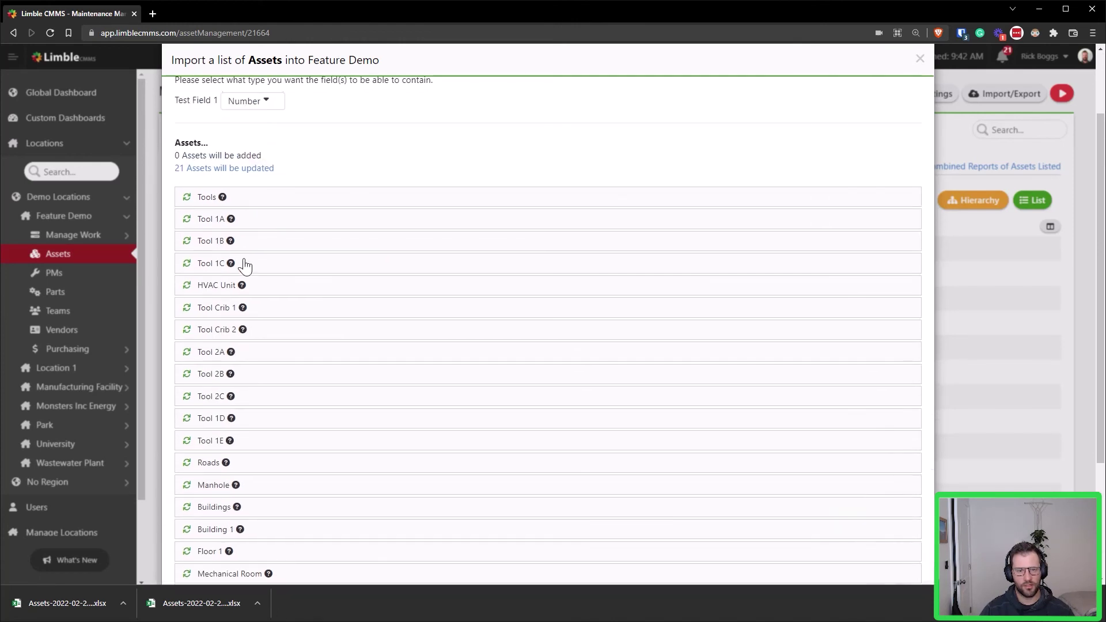
mouse_move(230, 242)
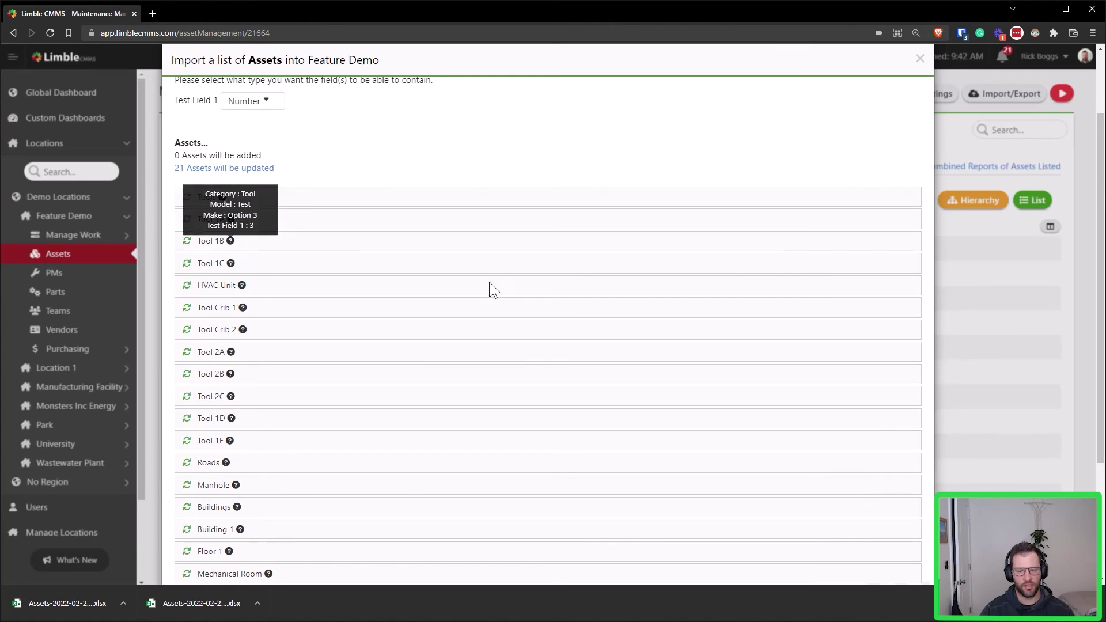
scroll(706, 364, down, 3)
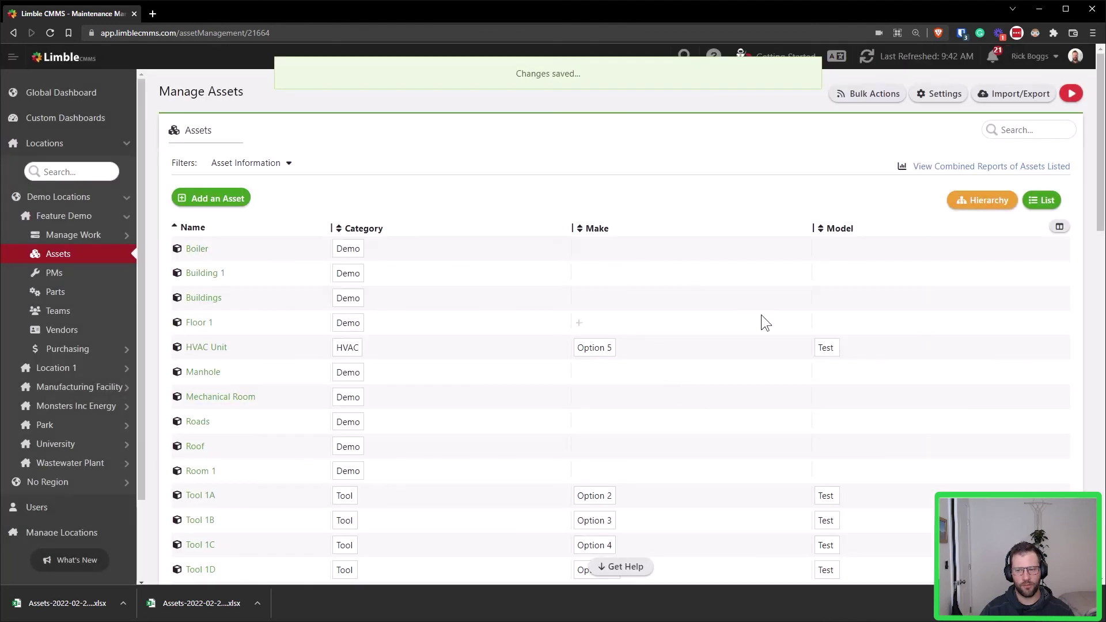
click(1059, 228)
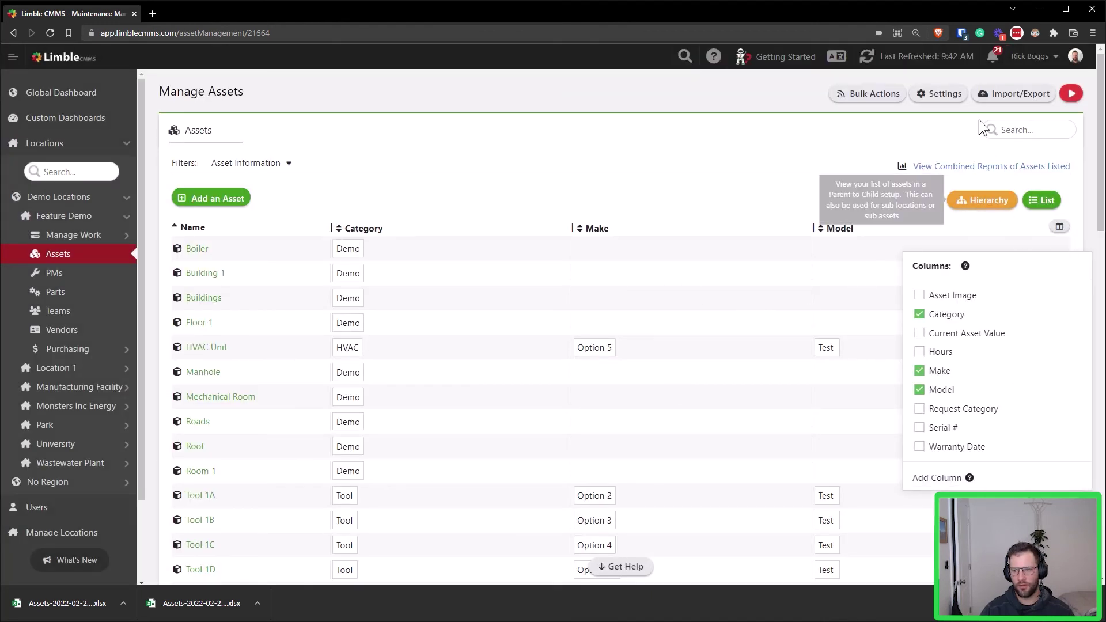
- Refresh the asset data, then add Test Field 1 as a visible column showing values 1–6
mouse_move(926, 58)
click(898, 79)
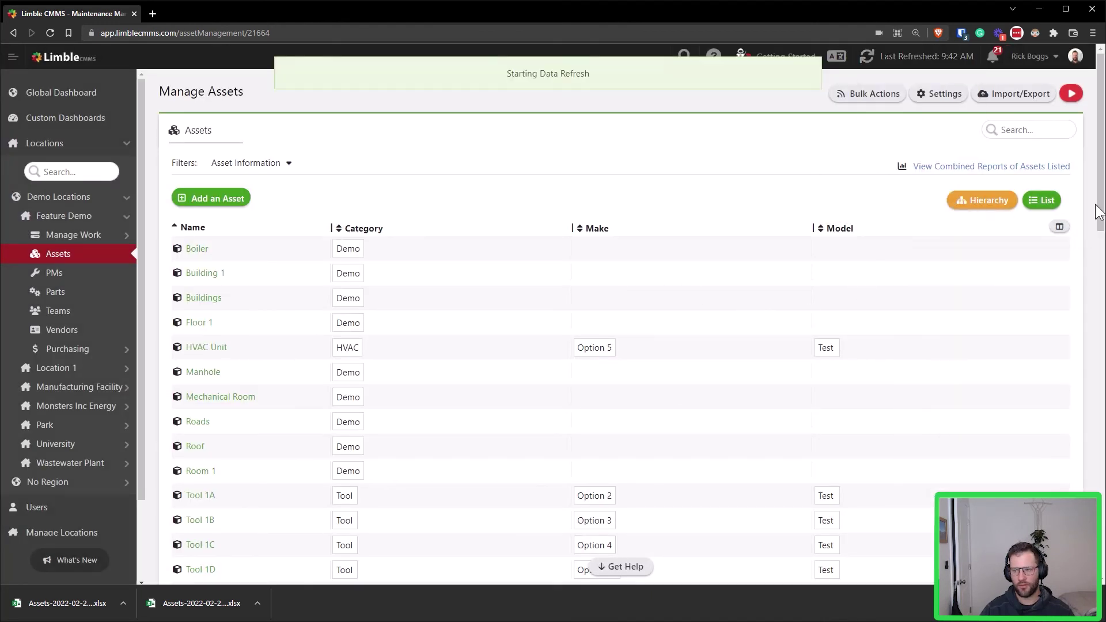
click(1059, 227)
click(919, 447)
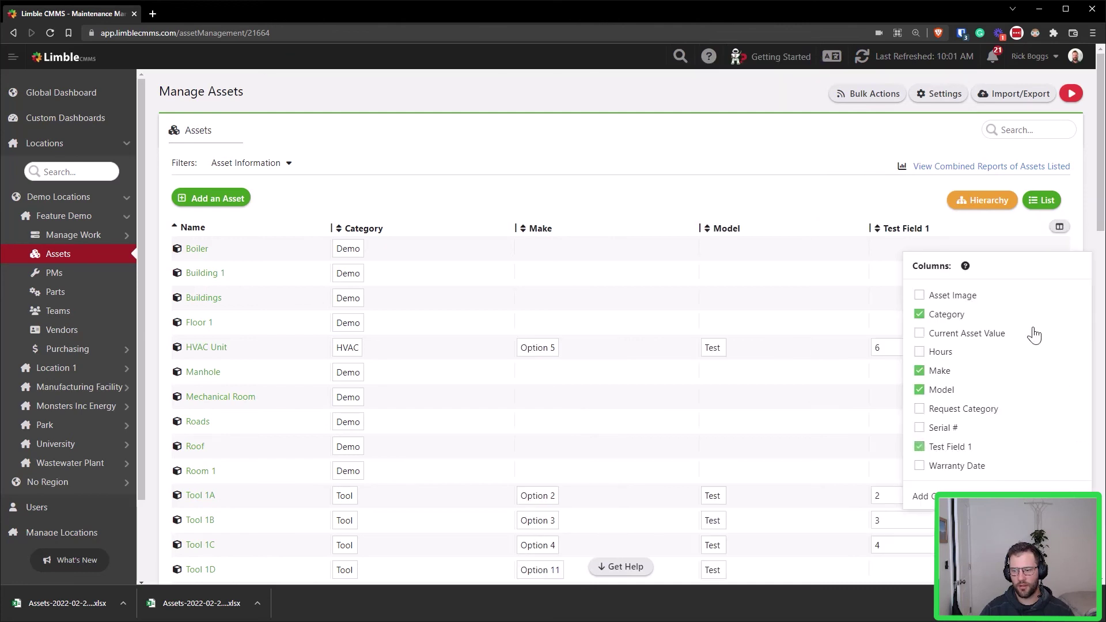
scroll(917, 412, down, 4)
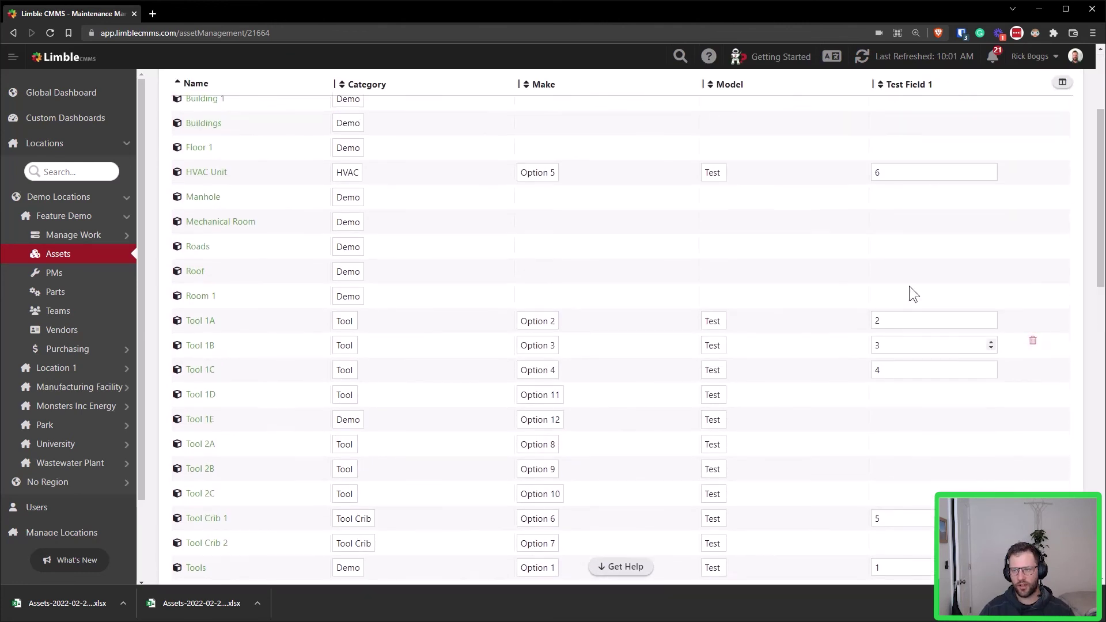
scroll(909, 286, up, 2)
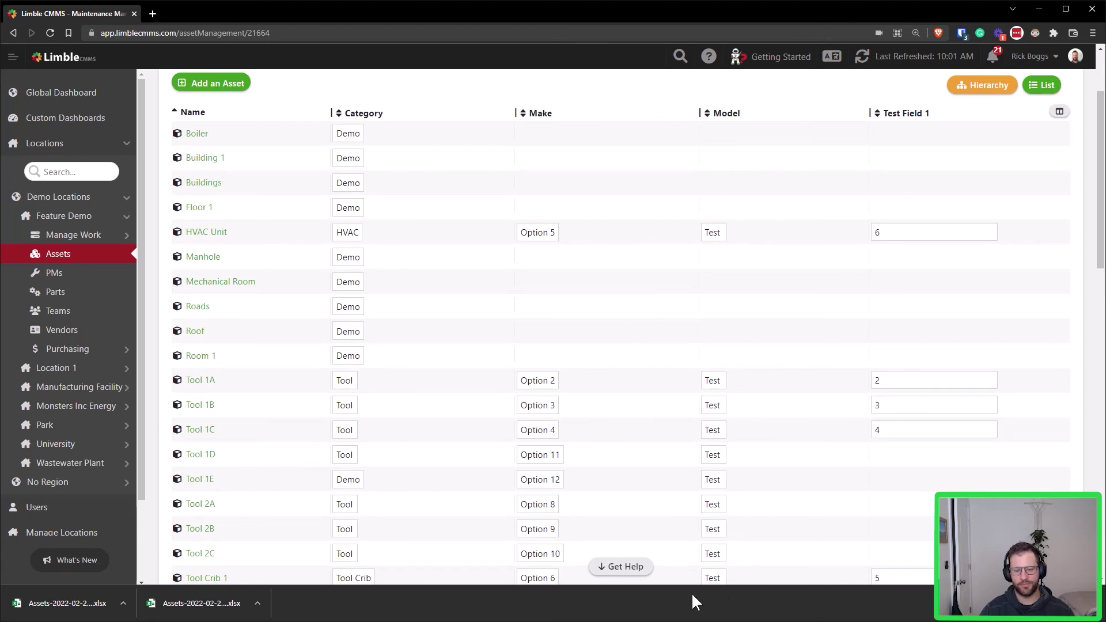
scroll(564, 464, up, 2)
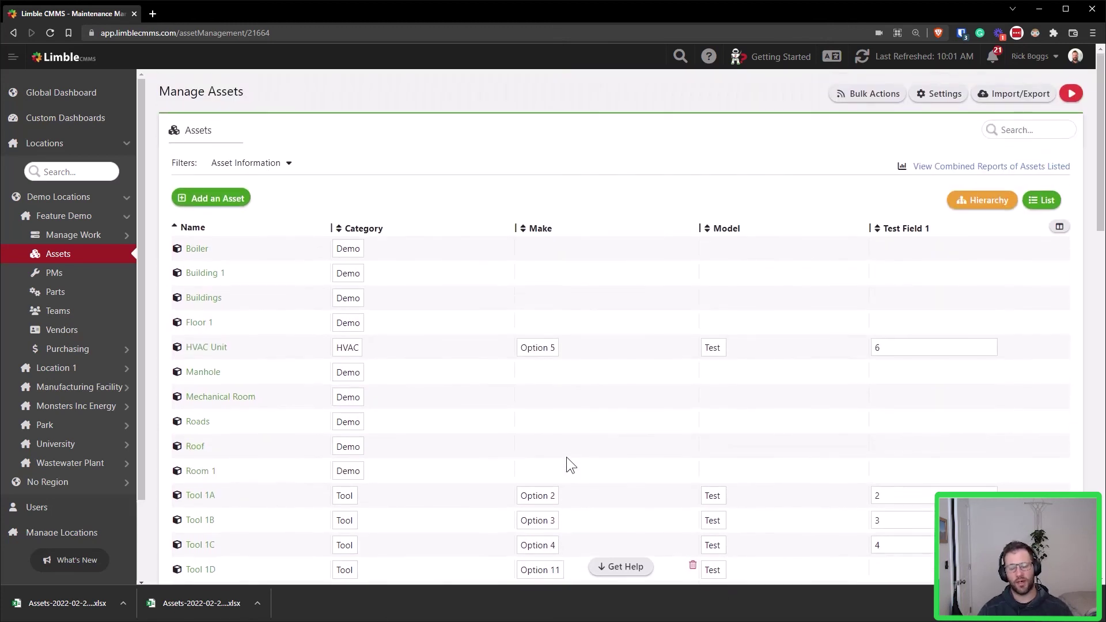